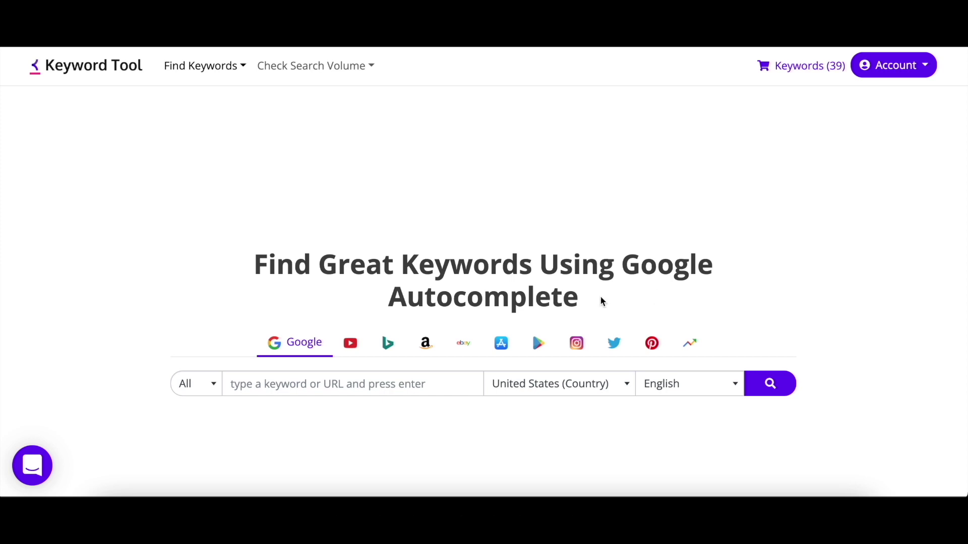
# Enter 'Things to do in Italy' as the seed keyword, targeting Global / Worldwide in English
pyautogui.click(333, 386)
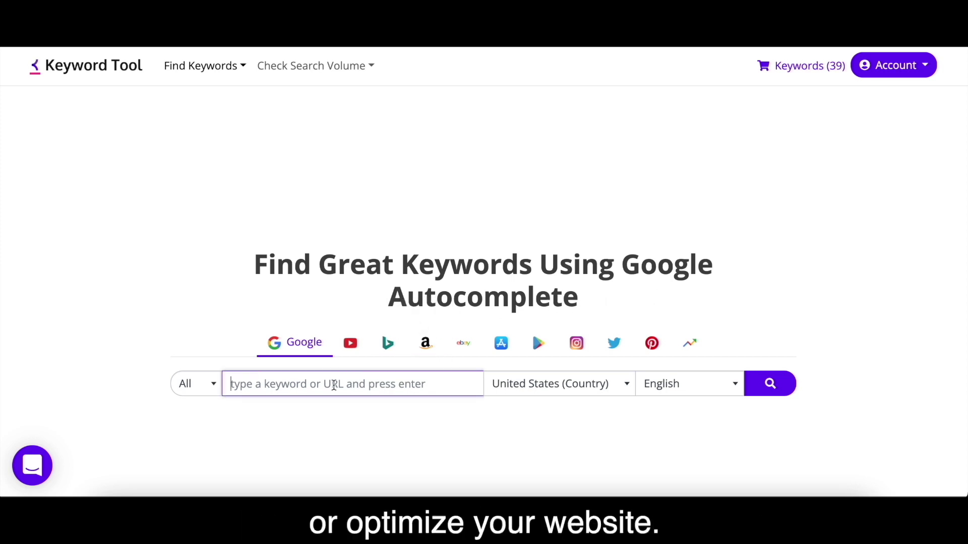
pyautogui.write('Things t')
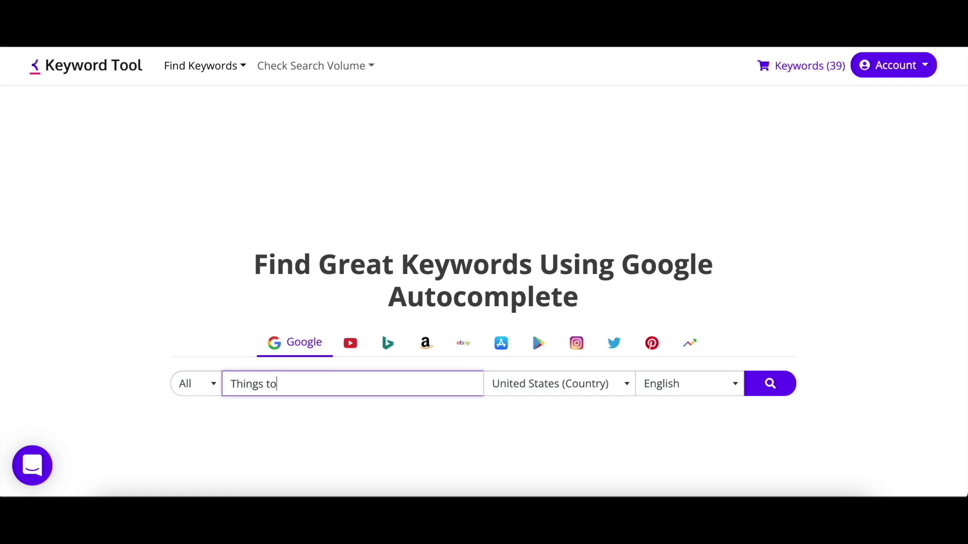
pyautogui.write('o in Italy')
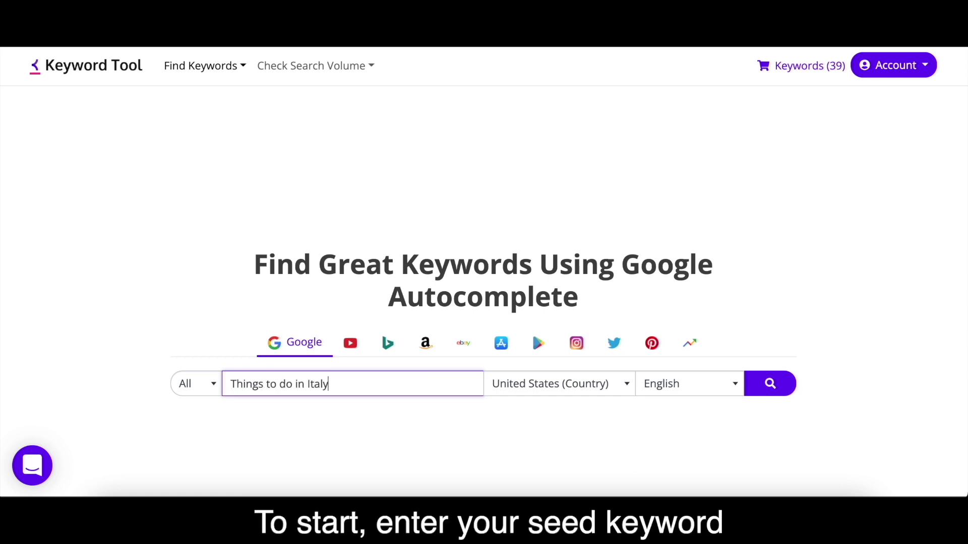
pyautogui.write('do in Italy')
pyautogui.click(564, 396)
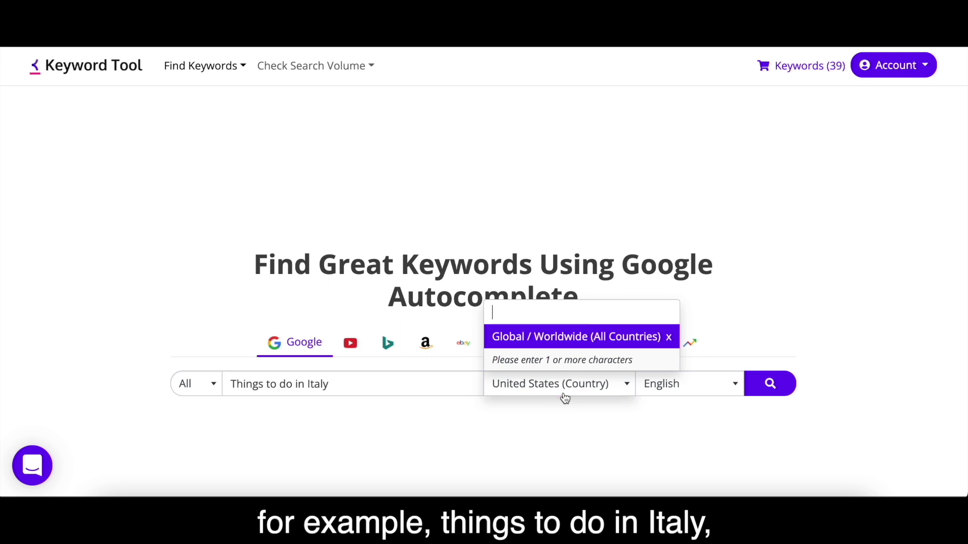
pyautogui.click(571, 336)
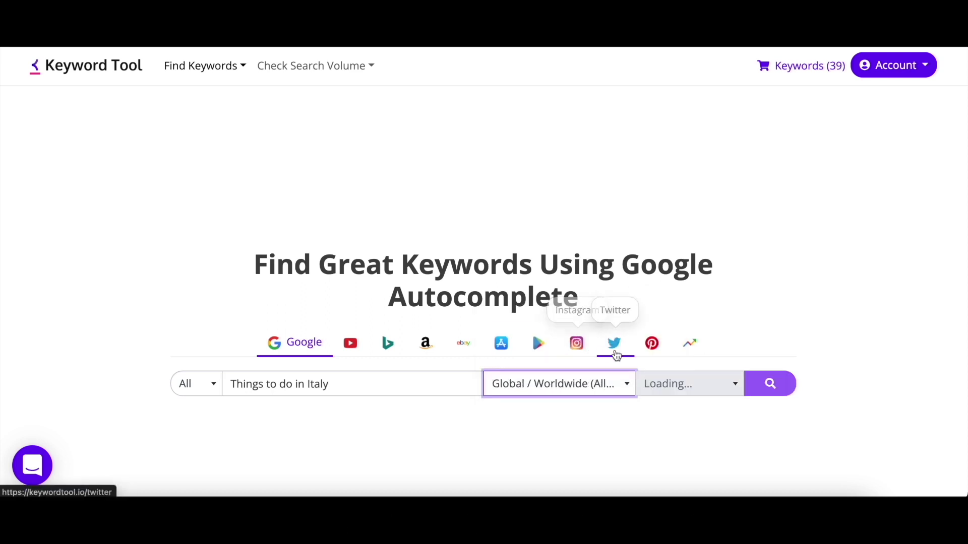
pyautogui.click(687, 386)
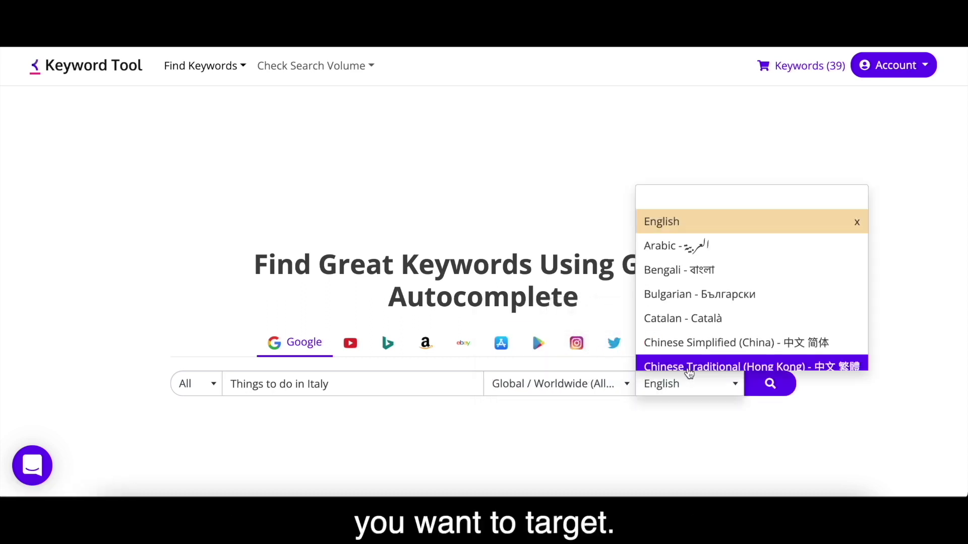
pyautogui.scroll(-2, 694, 359)
pyautogui.scroll(-10, 693, 355)
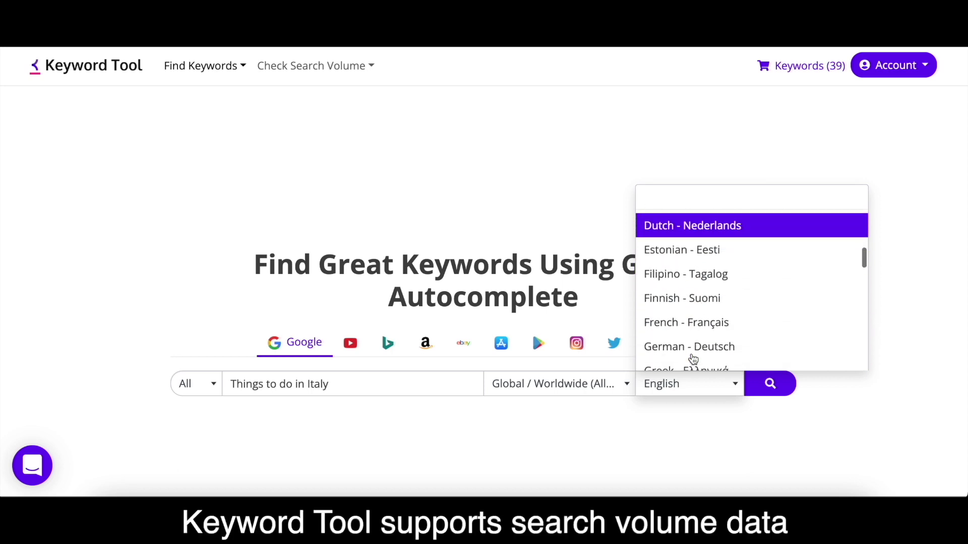
pyautogui.scroll(10, 694, 348)
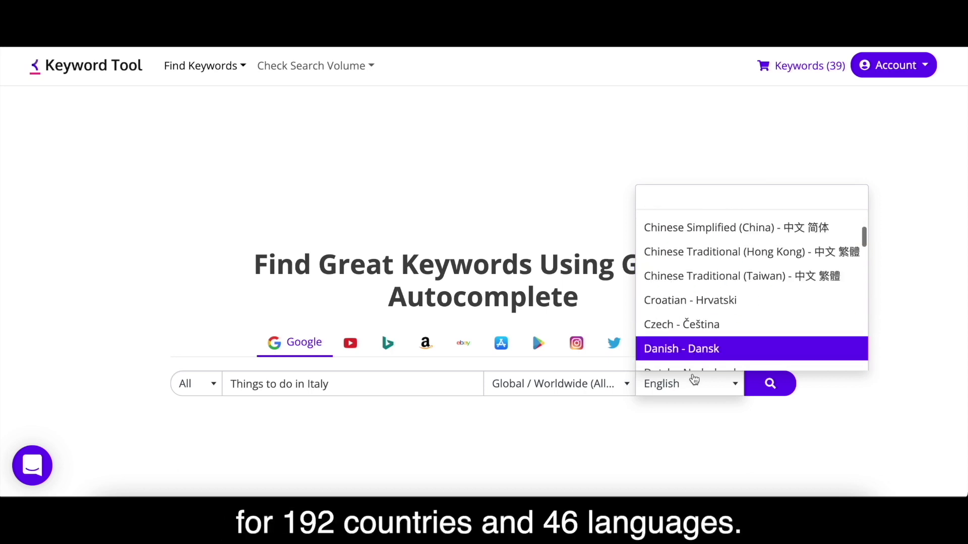
pyautogui.click(694, 382)
# Run the search and review the 399 suggestions, checking the Search Volume and Trend info notes
pyautogui.click(762, 394)
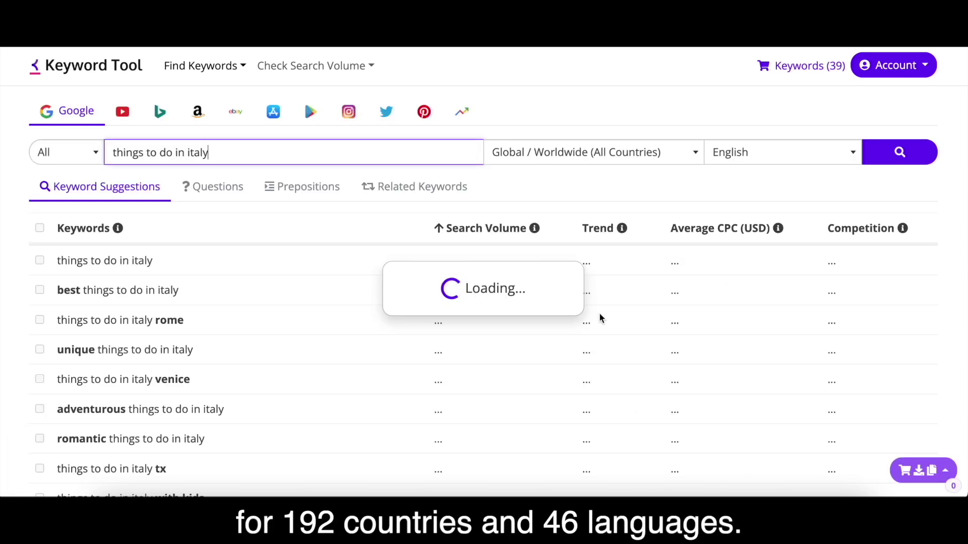
pyautogui.scroll(-2, 599, 318)
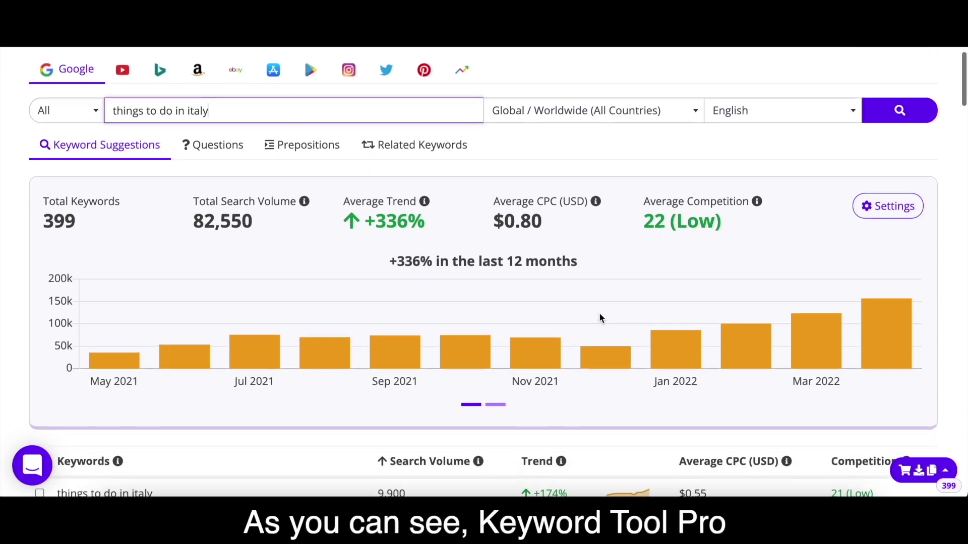
pyautogui.scroll(-3, 600, 314)
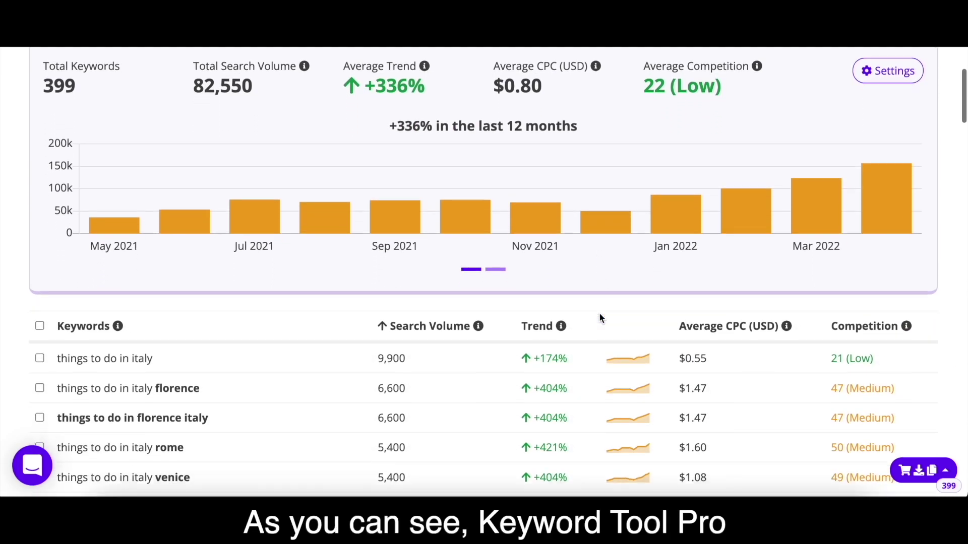
pyautogui.scroll(-4, 600, 317)
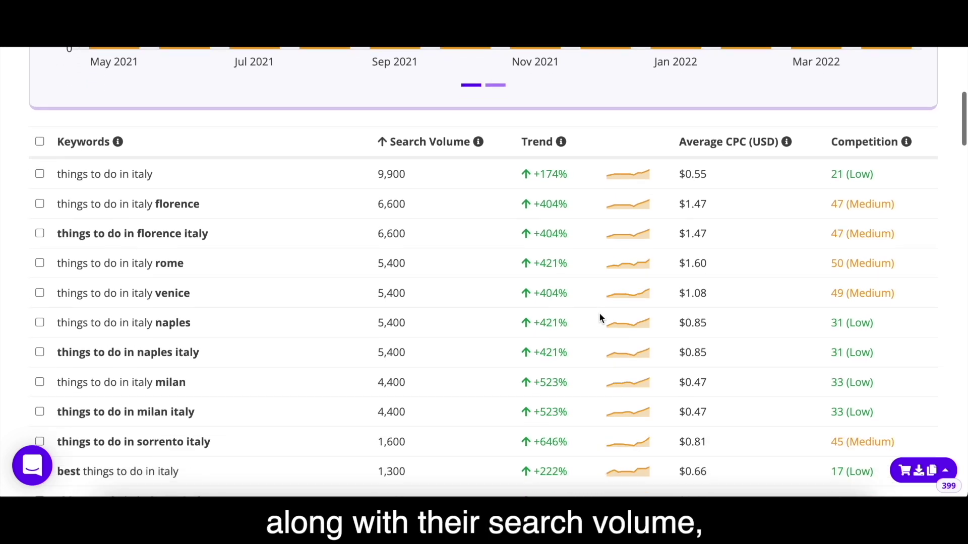
pyautogui.scroll(-4, 600, 317)
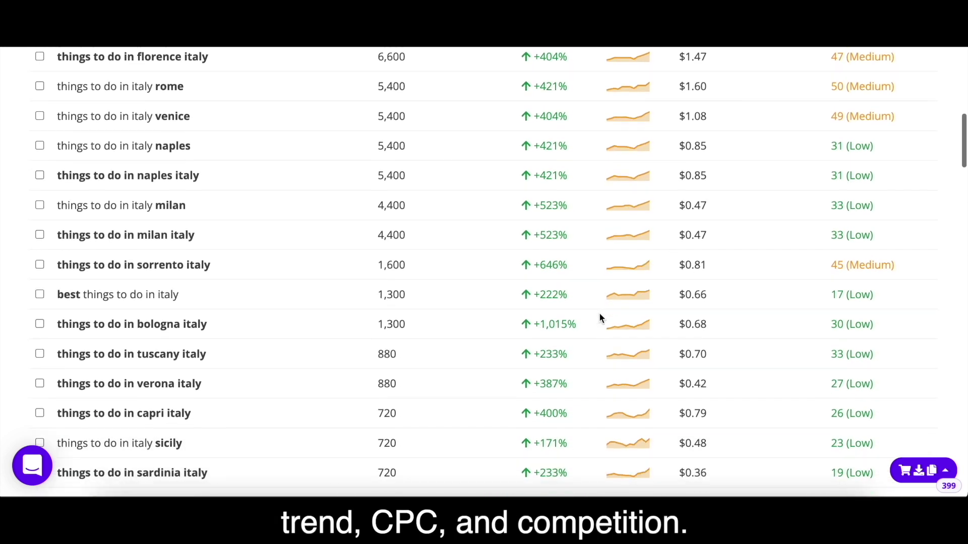
pyautogui.scroll(9, 600, 317)
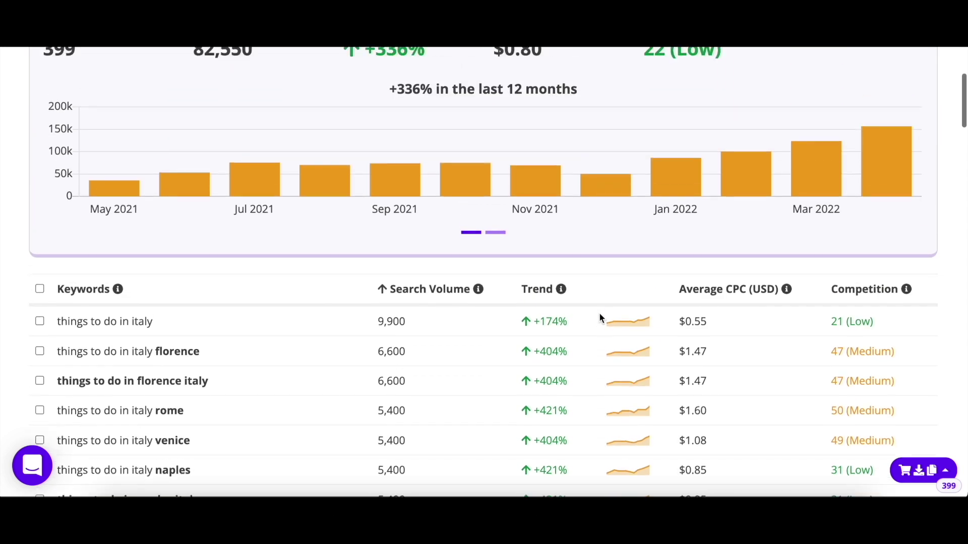
pyautogui.moveTo(479, 318)
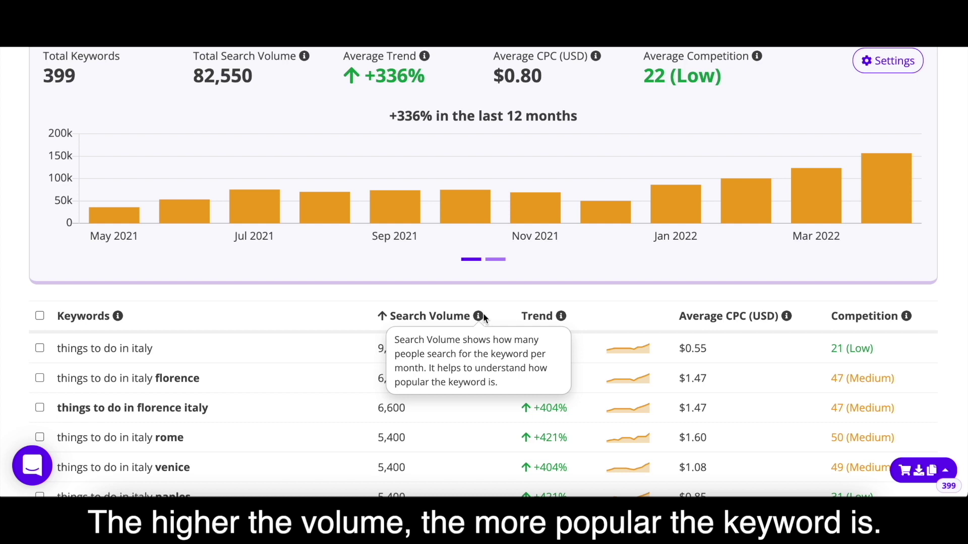
pyautogui.moveTo(560, 316)
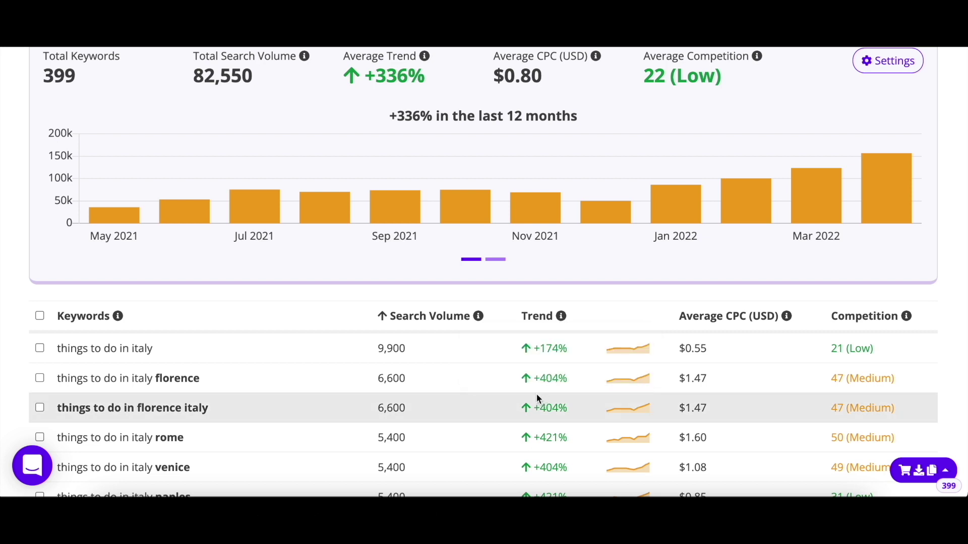
pyautogui.scroll(-2, 530, 400)
pyautogui.moveTo(532, 252); pyautogui.dragTo(573, 255)
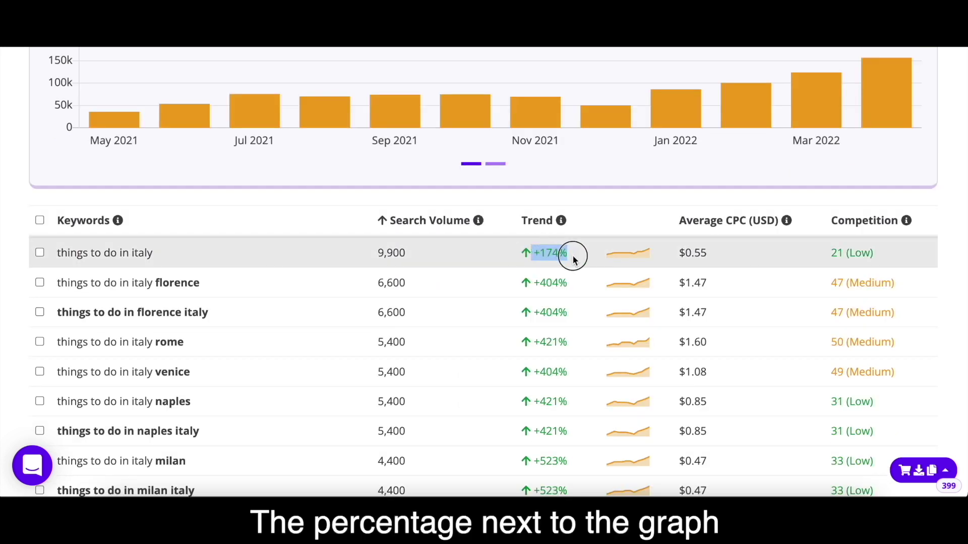
pyautogui.click(573, 256)
pyautogui.moveTo(613, 266)
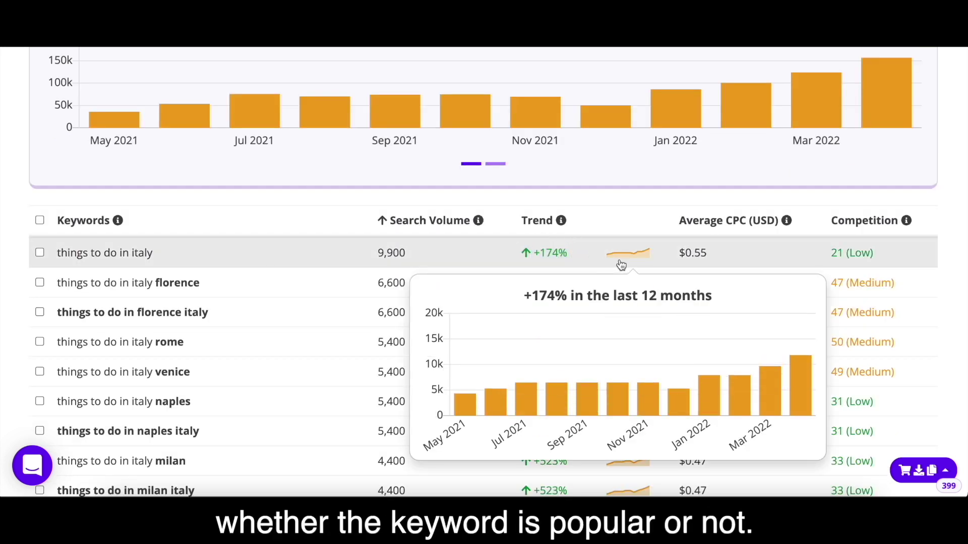
pyautogui.moveTo(473, 395)
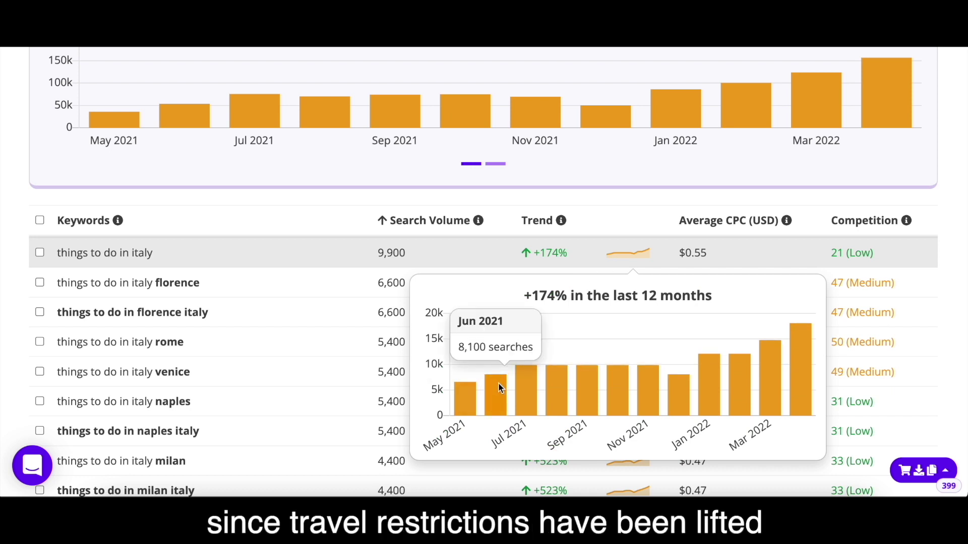
pyautogui.moveTo(527, 383)
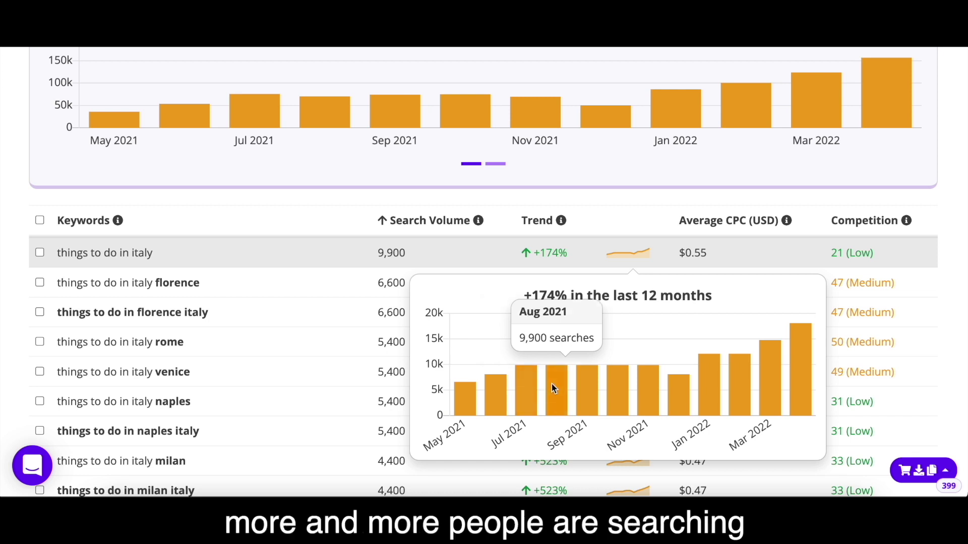
pyautogui.moveTo(735, 370)
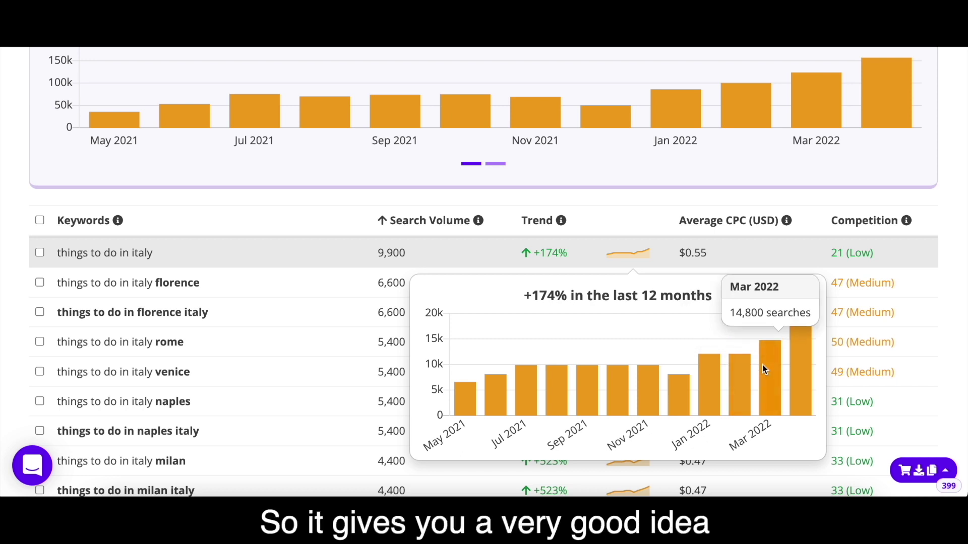
pyautogui.moveTo(796, 355)
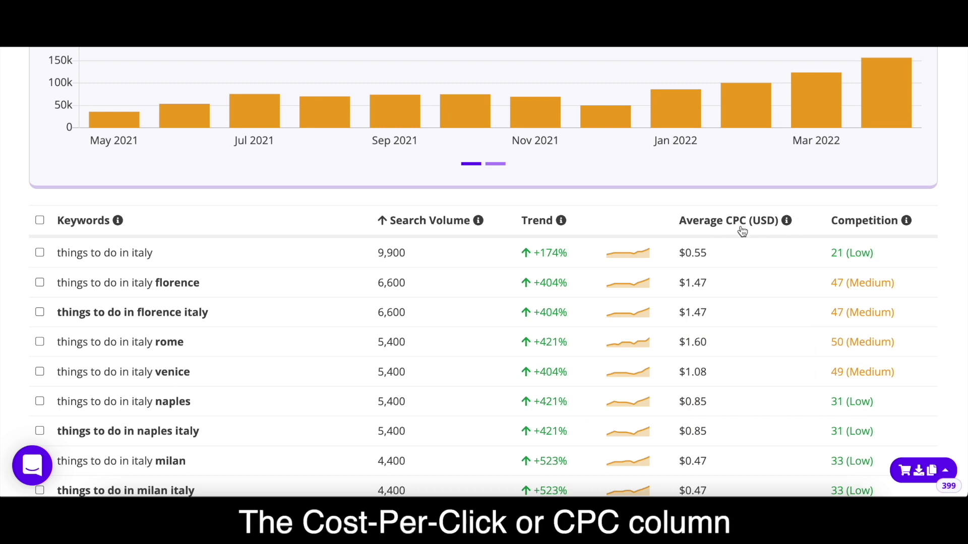
pyautogui.moveTo(785, 224)
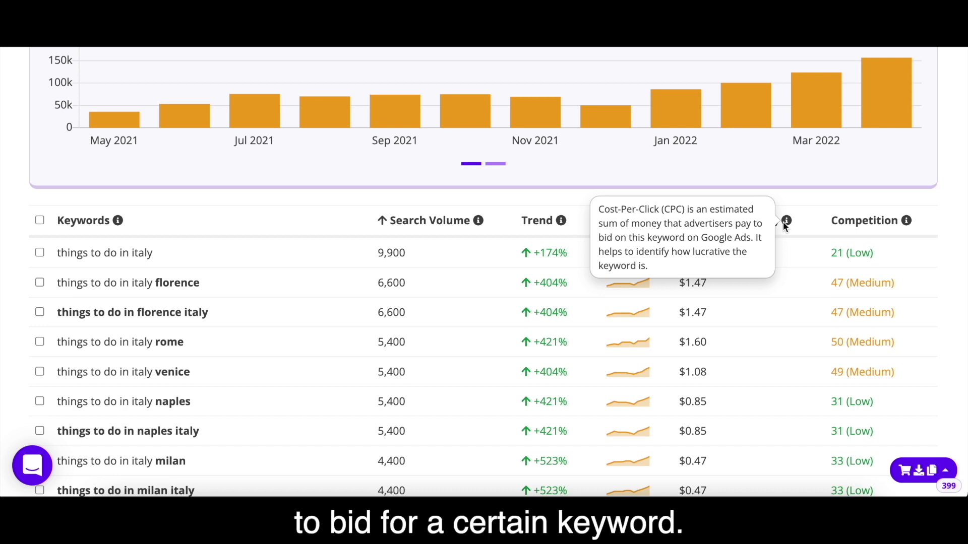
pyautogui.moveTo(906, 224)
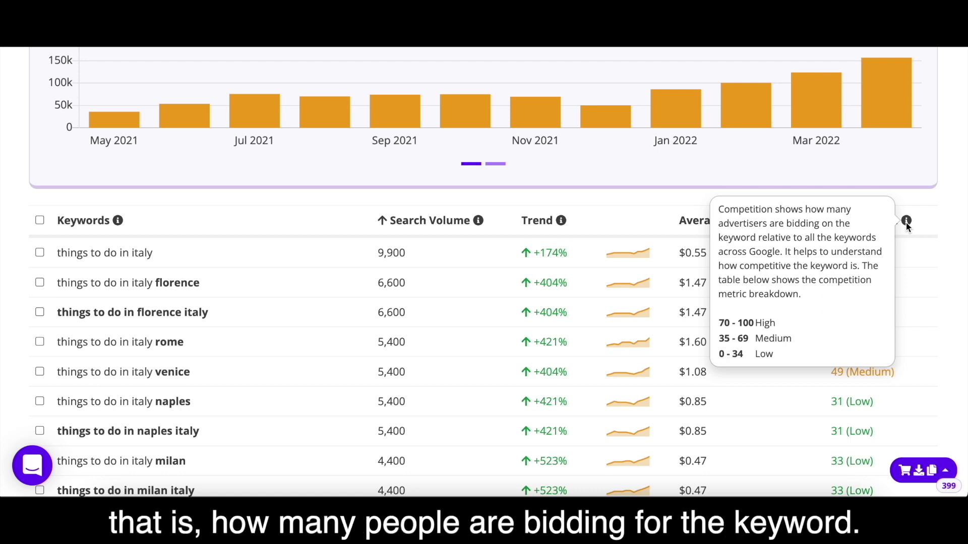
pyautogui.scroll(6, 905, 223)
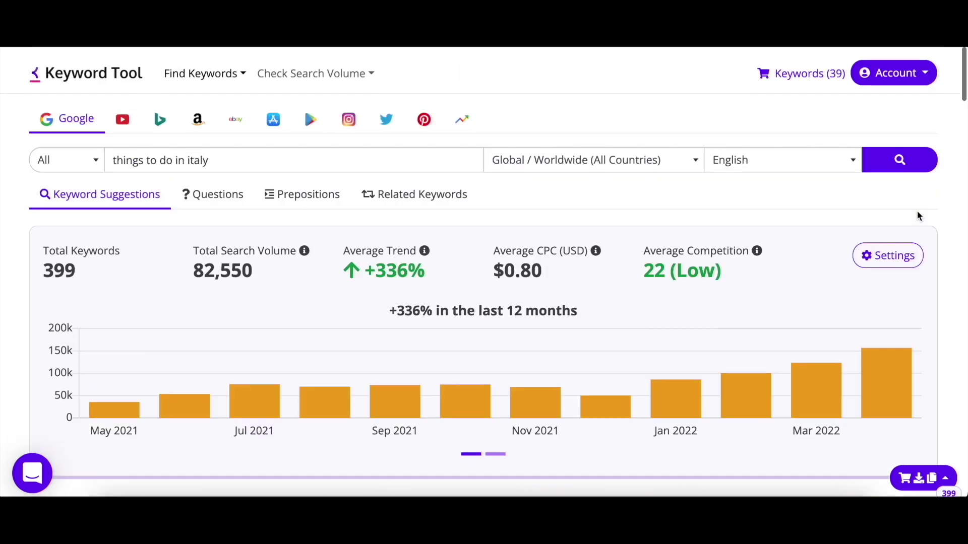
# In the filter settings, set search volume minimum 800, trend minimum 20 and competition maximum 60
pyautogui.click(891, 247)
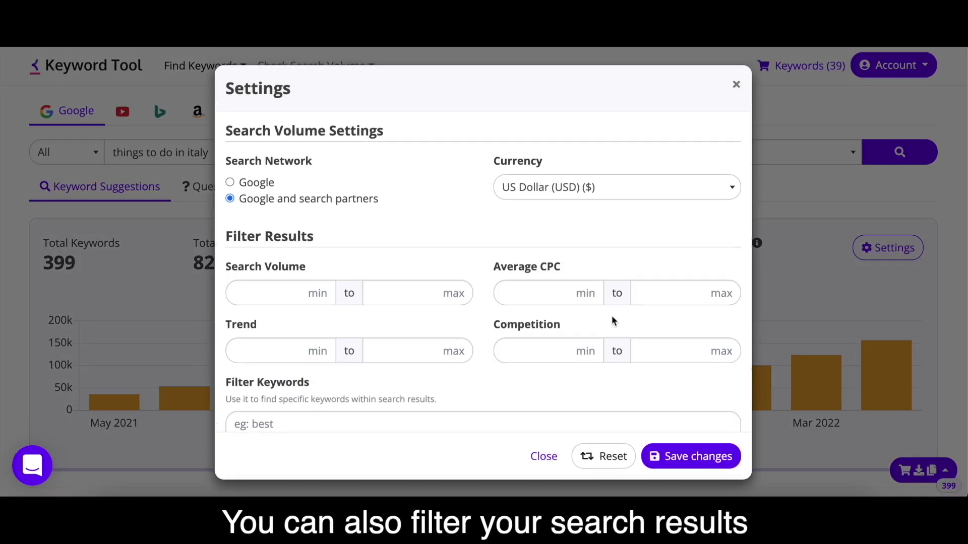
pyautogui.scroll(-6, 613, 321)
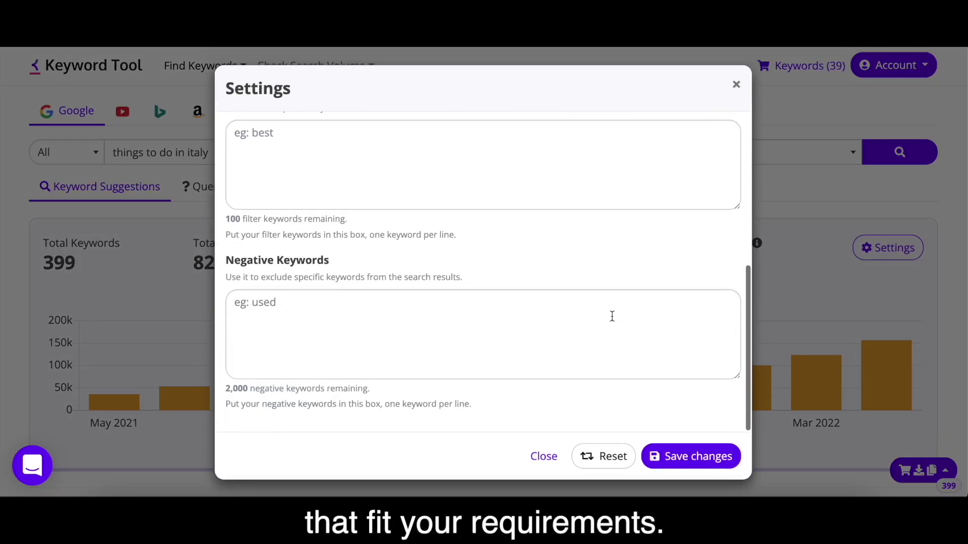
pyautogui.scroll(5, 612, 316)
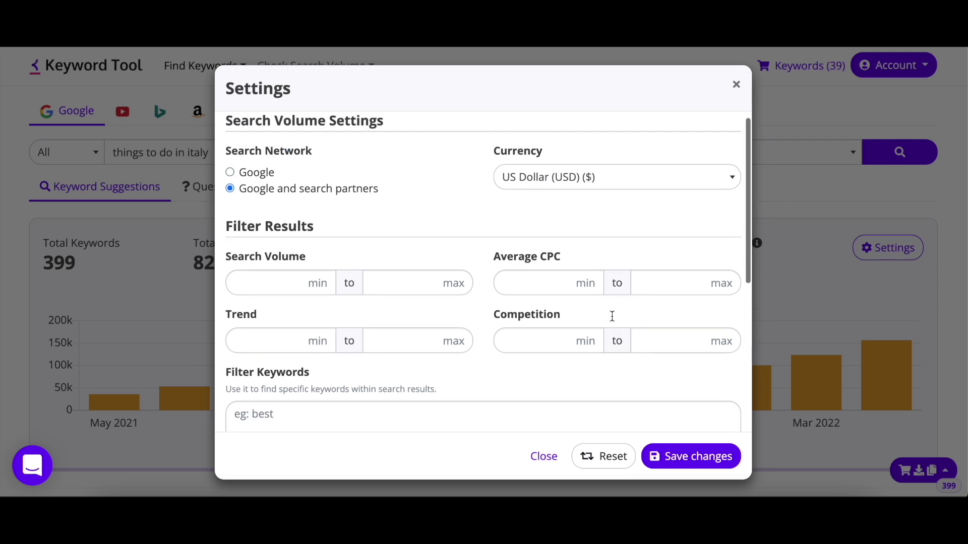
pyautogui.scroll(1, 612, 316)
pyautogui.click(315, 295)
pyautogui.write('8')
pyautogui.click(310, 357)
pyautogui.write('20')
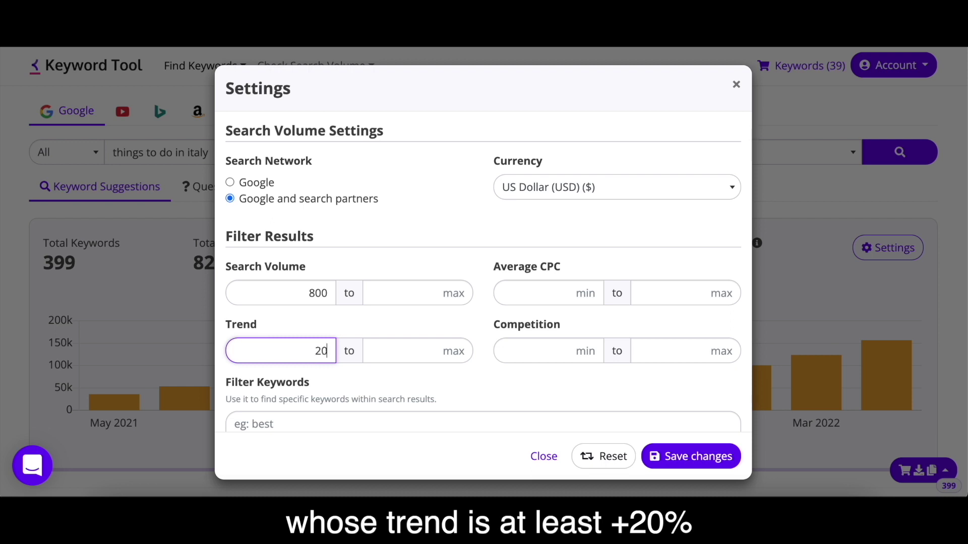
pyautogui.click(694, 361)
pyautogui.write('60')
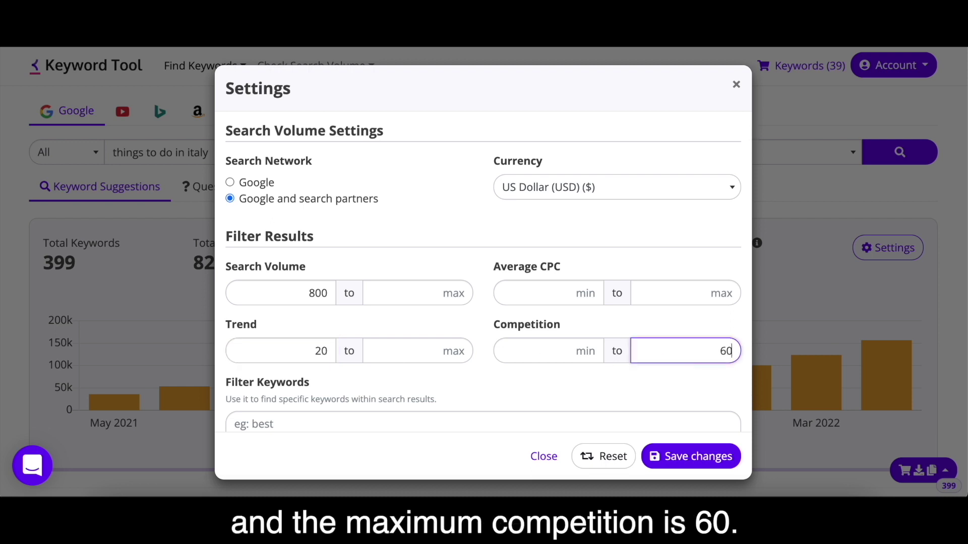
# Add 'luxury' as a negative keyword to exclude it from results
pyautogui.scroll(-3, 562, 334)
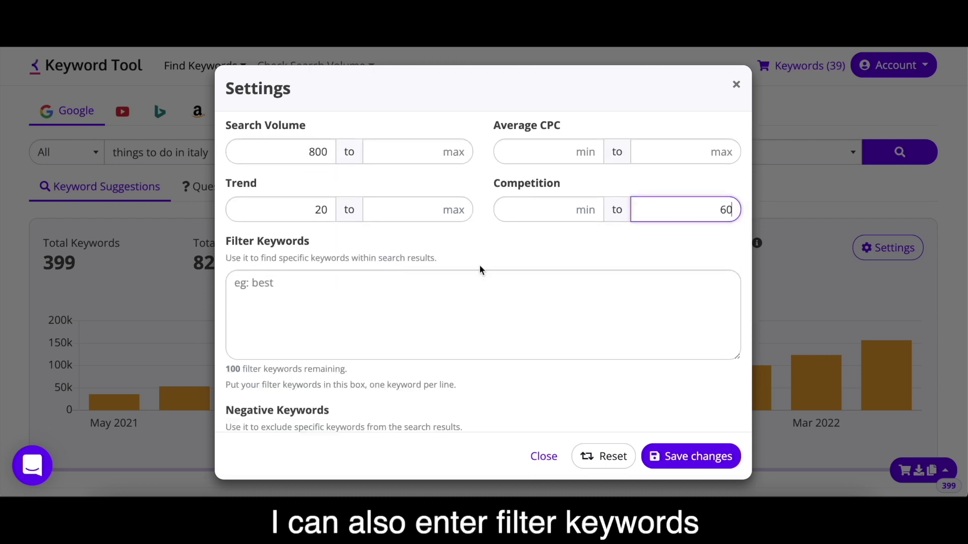
pyautogui.moveTo(477, 267); pyautogui.dragTo(224, 266)
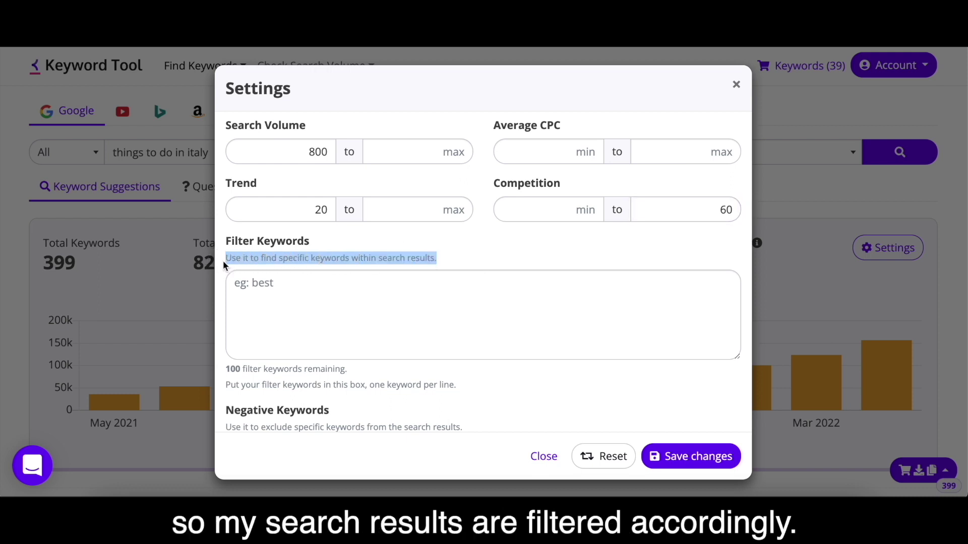
pyautogui.click(463, 256)
pyautogui.scroll(-3, 462, 256)
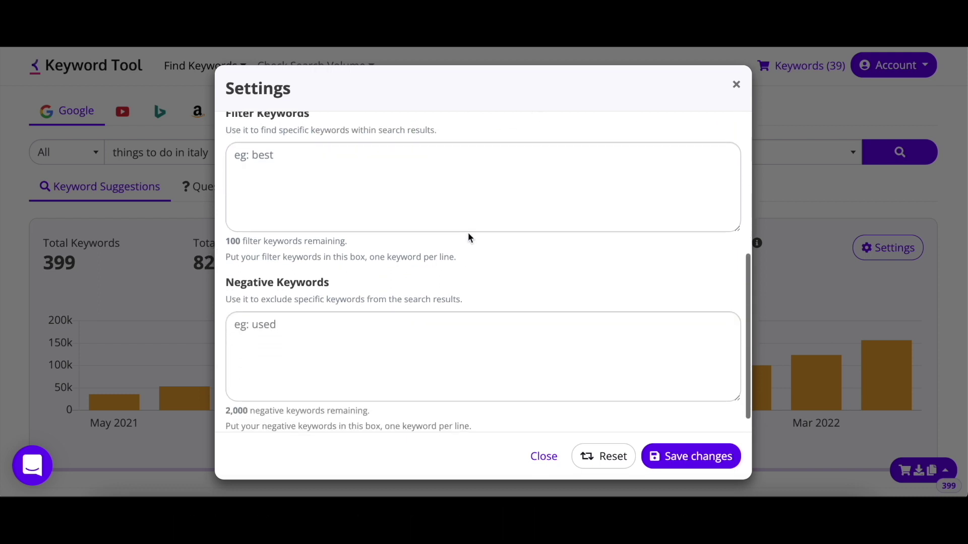
pyautogui.click(400, 367)
pyautogui.write('luxury')
pyautogui.moveTo(260, 277); pyautogui.dragTo(364, 279)
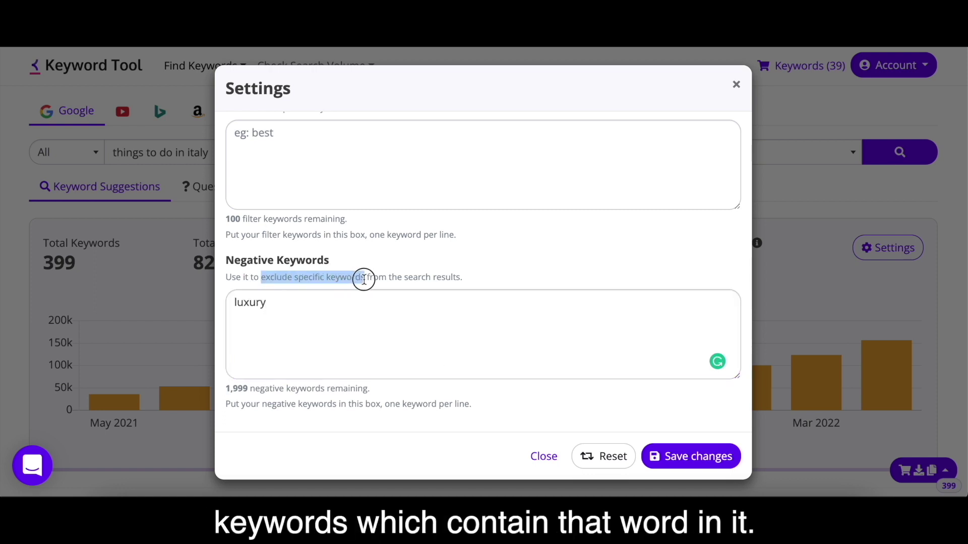
pyautogui.click(398, 298)
# Save the filters and review the remaining 14 of 399 keywords
pyautogui.click(691, 454)
pyautogui.scroll(-1, 615, 439)
pyautogui.scroll(-1, 616, 439)
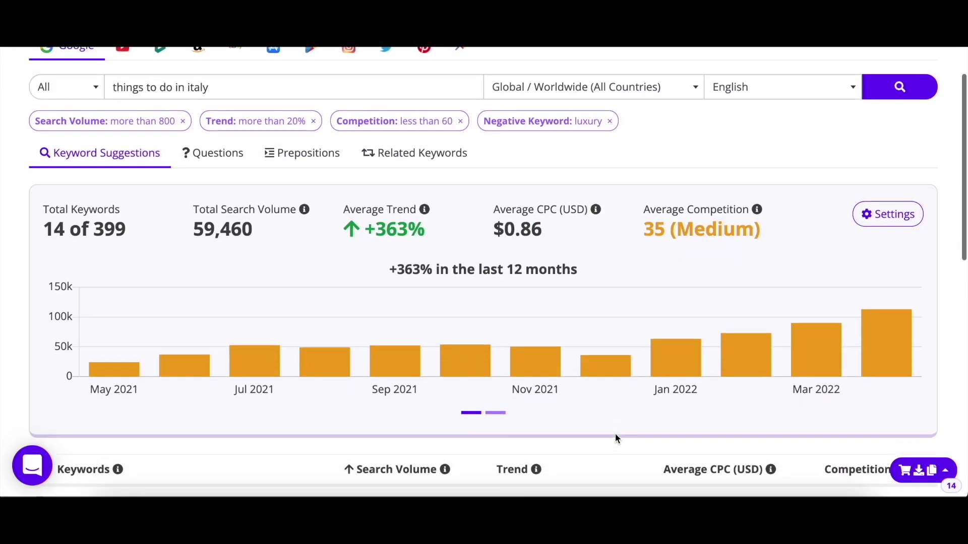
pyautogui.scroll(-1, 615, 439)
pyautogui.moveTo(43, 199); pyautogui.dragTo(136, 203)
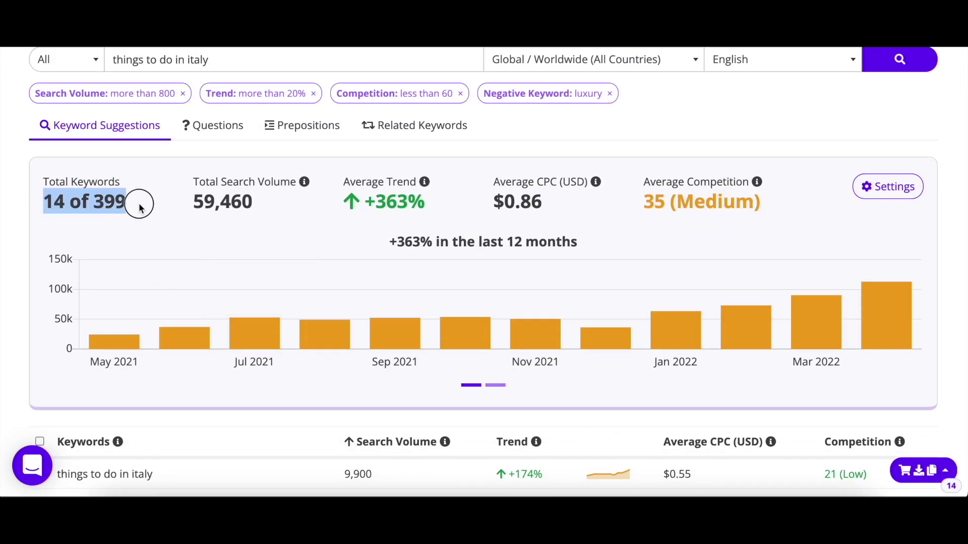
pyautogui.click(141, 209)
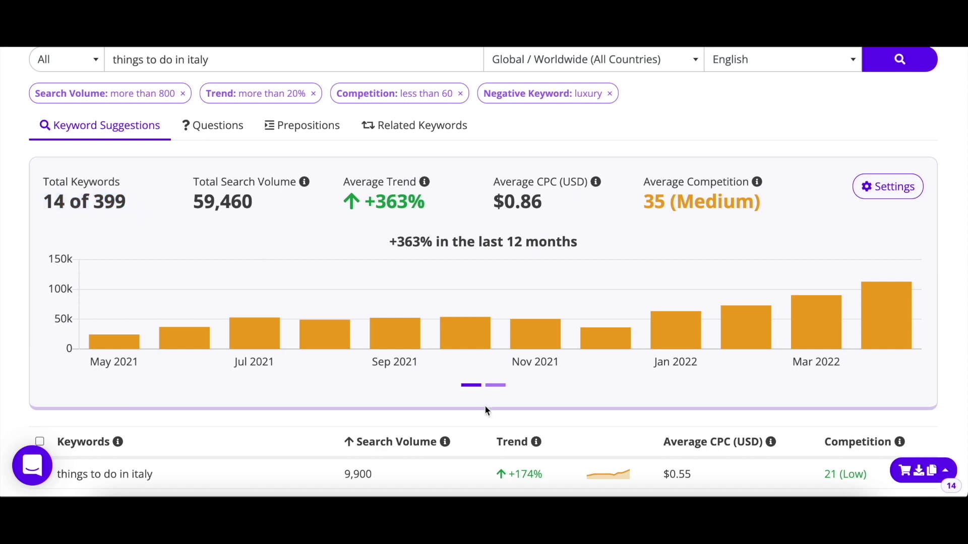
pyautogui.scroll(-3, 485, 406)
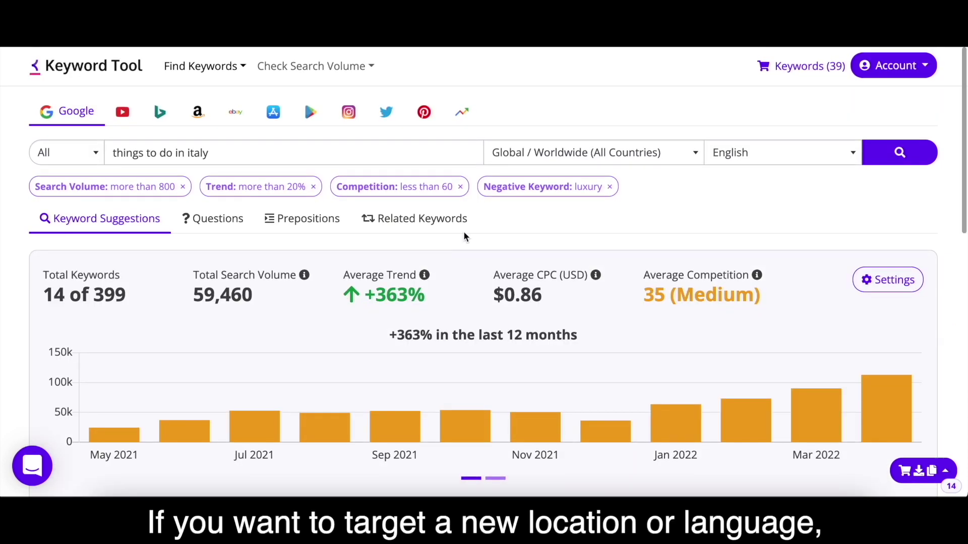
# Switch the search location to United States (Country) and rerun the search
pyautogui.click(644, 161)
pyautogui.write('unite')
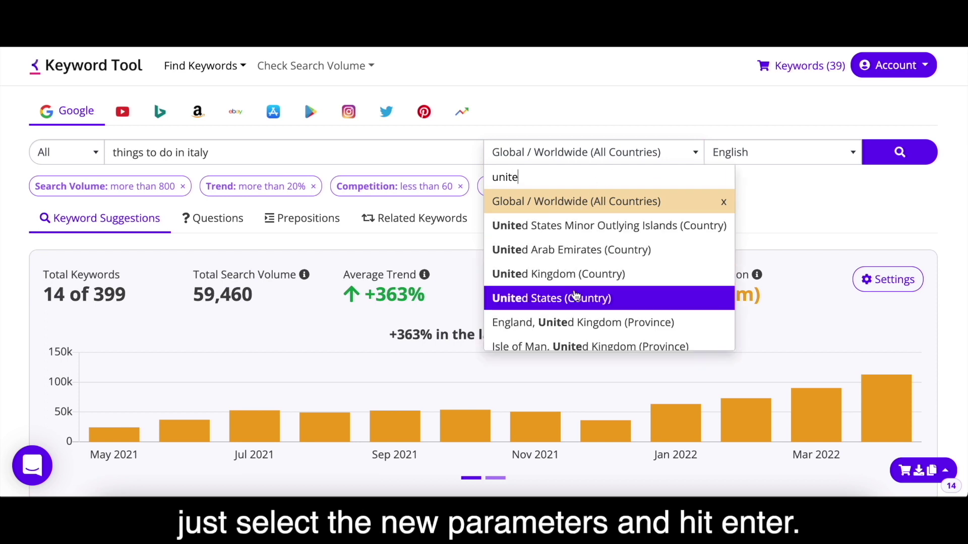
pyautogui.click(576, 297)
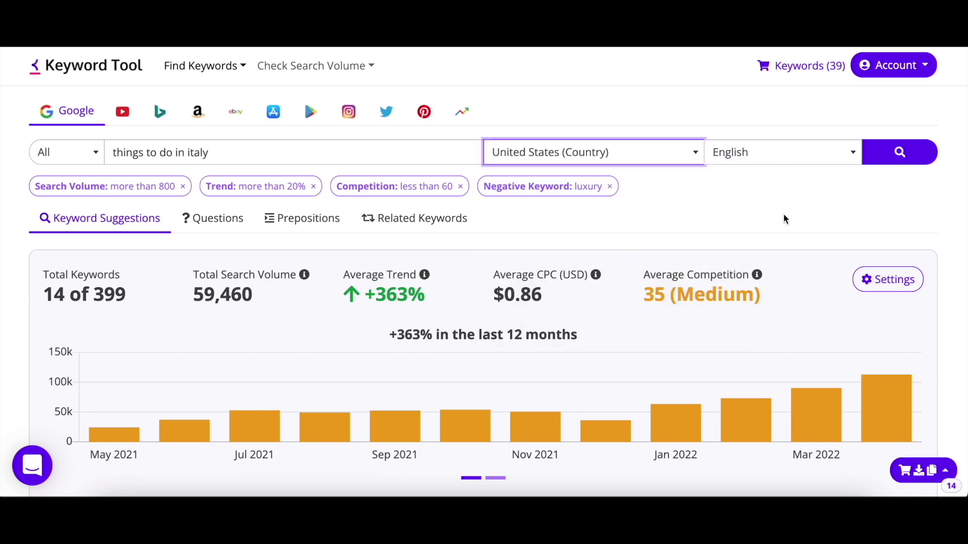
pyautogui.press('Return')
pyautogui.scroll(-2, 737, 250)
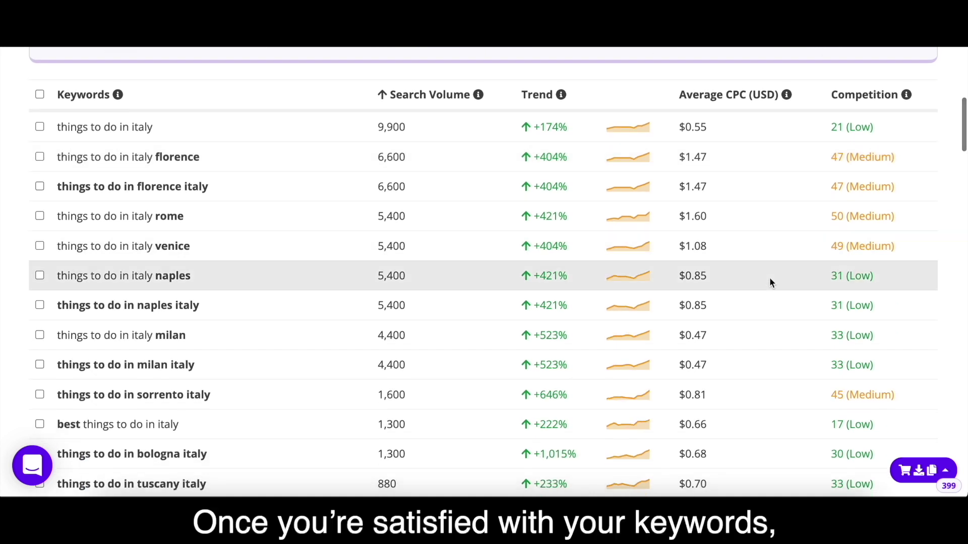
pyautogui.click(946, 471)
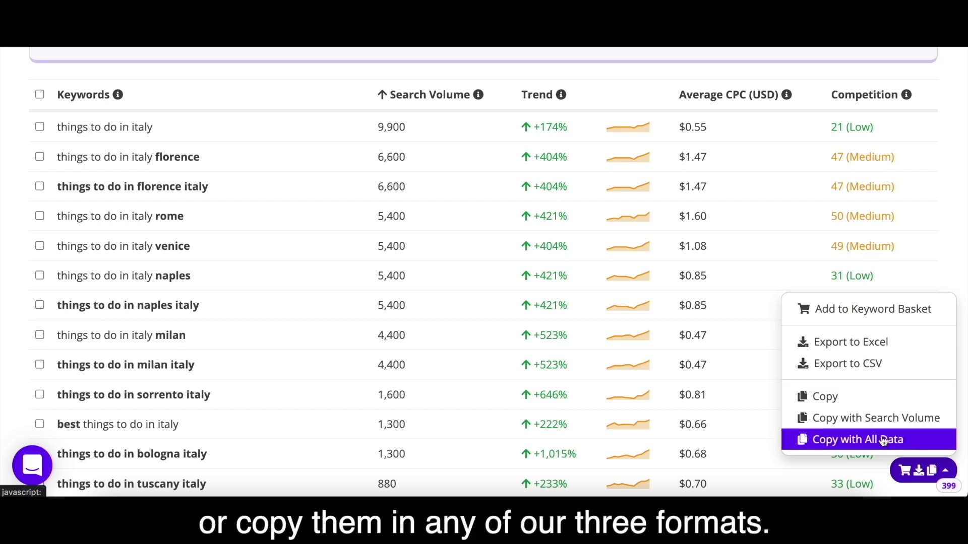
pyautogui.scroll(1, 261, 162)
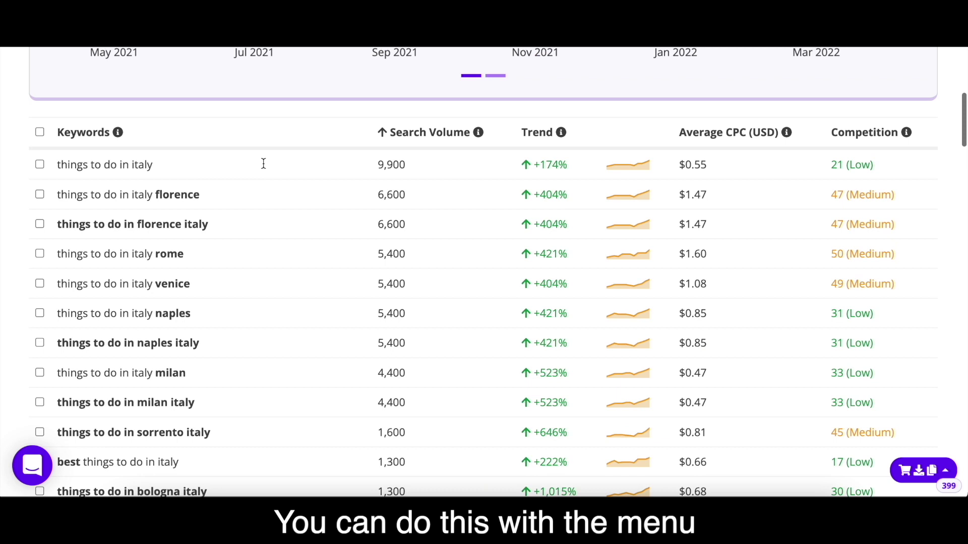
pyautogui.moveTo(296, 190)
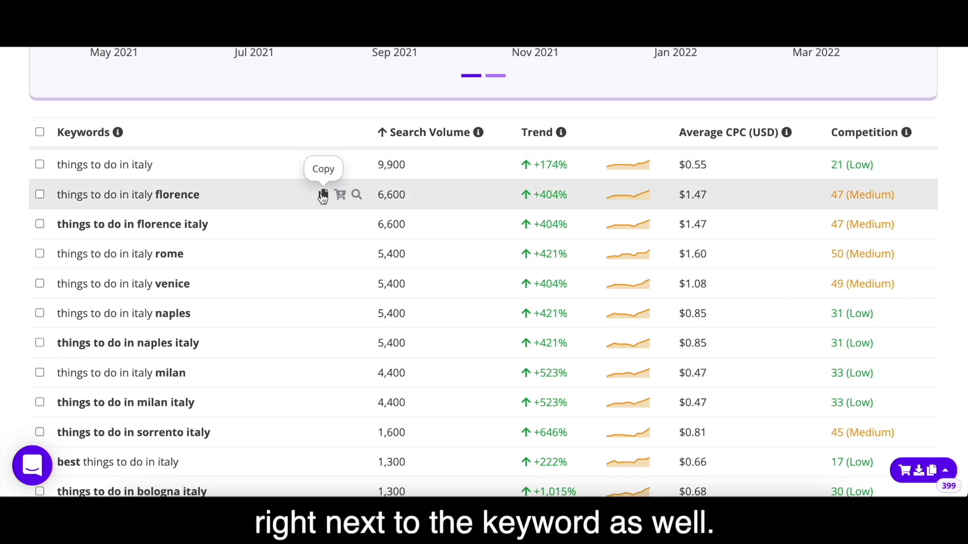
# Run a new search from the 'things to do in italy florence' row, giving 124 keywords and 15,770 total volume
pyautogui.click(357, 195)
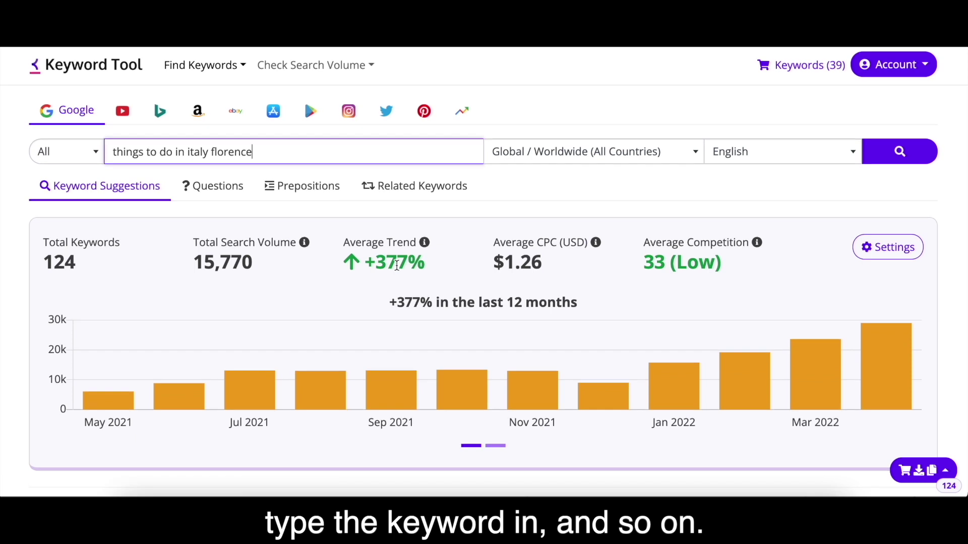
pyautogui.scroll(-3, 397, 265)
pyautogui.scroll(-1, 397, 265)
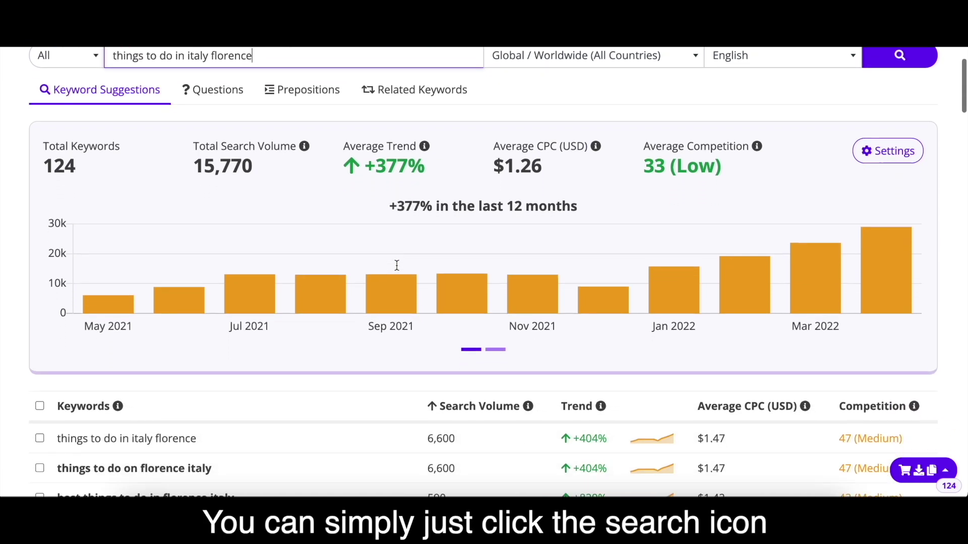
pyautogui.scroll(-5, 396, 266)
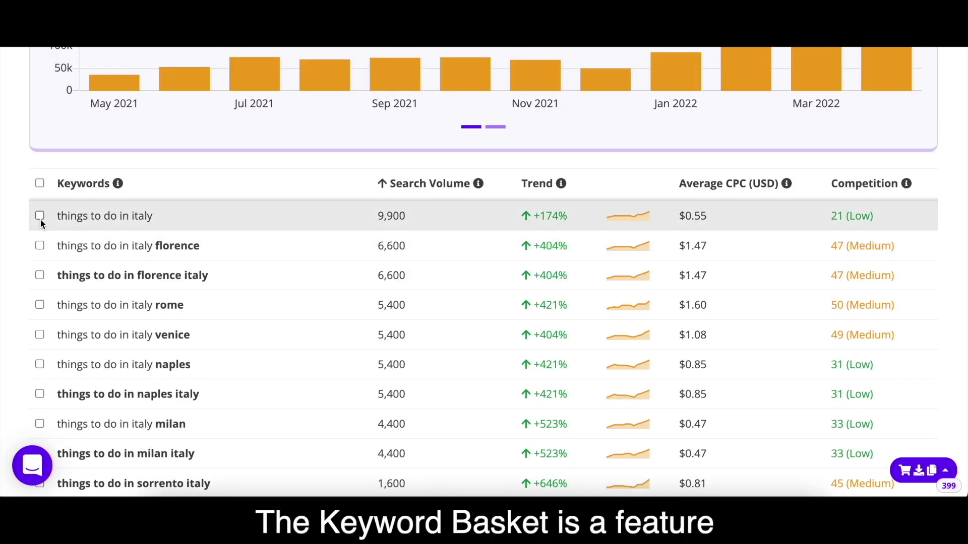
# Add the ticked keyword rows to the Keyword Basket, bringing it to 43
pyautogui.click(40, 216)
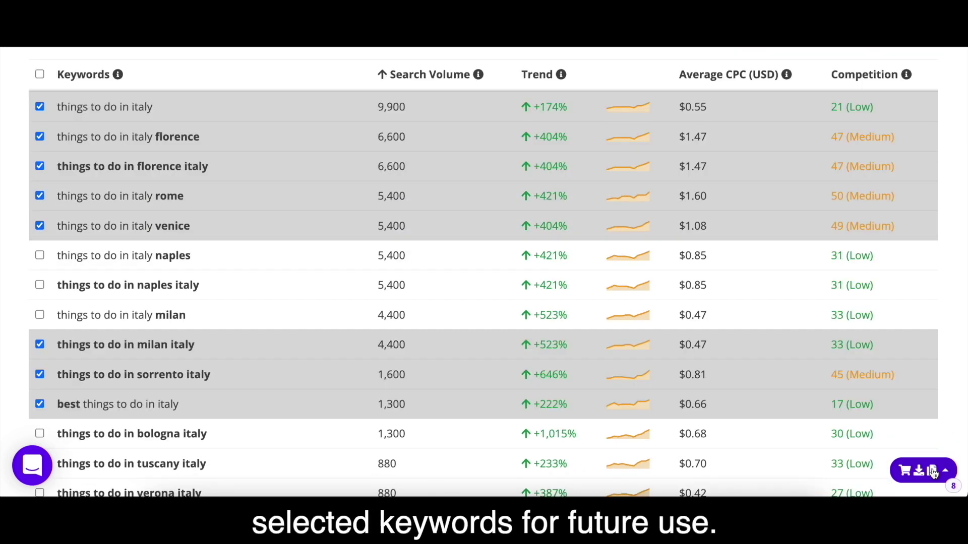
pyautogui.click(945, 473)
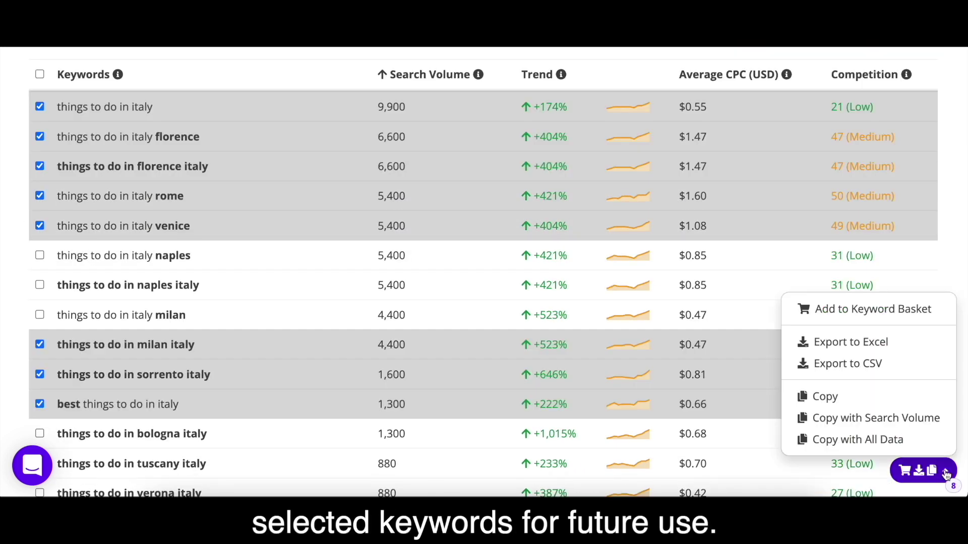
pyautogui.click(891, 309)
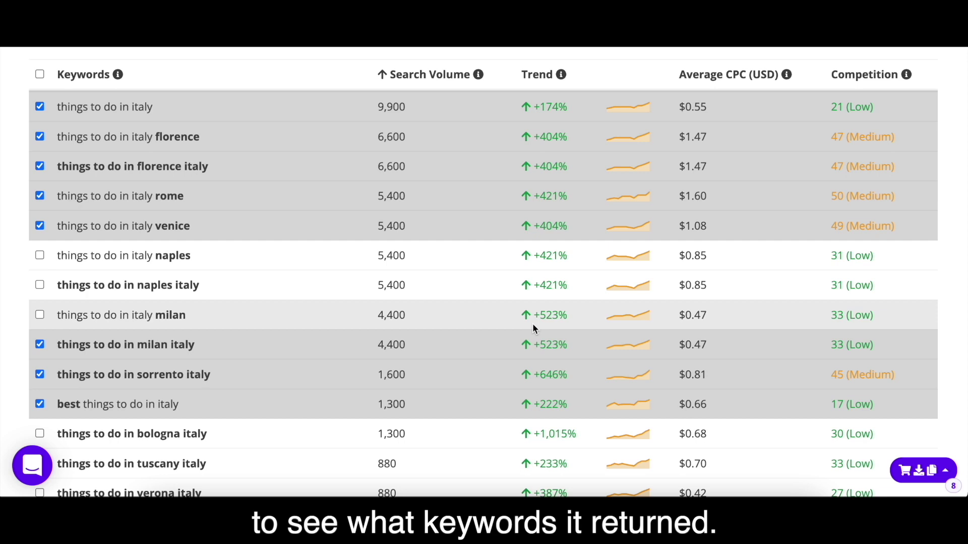
pyautogui.scroll(10, 534, 326)
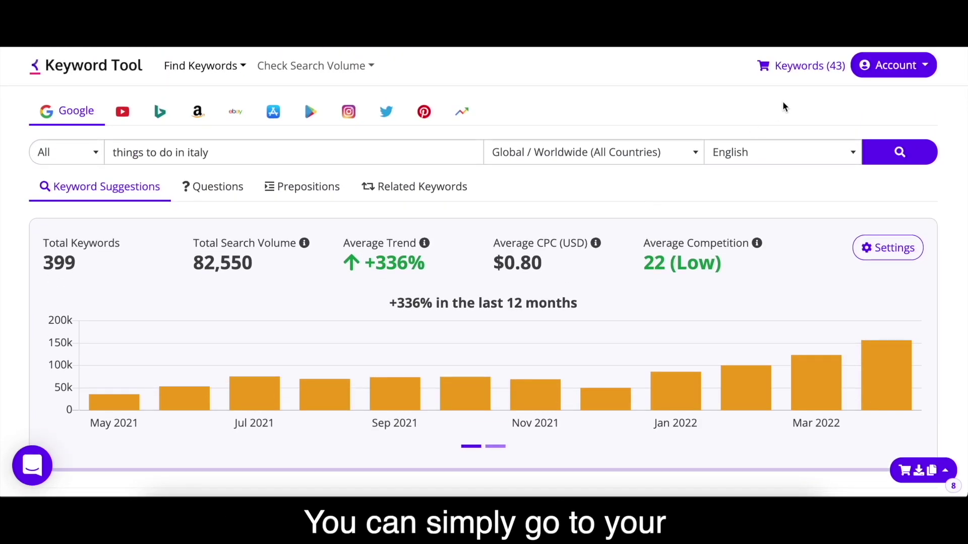
# Open the Keyword Basket (43) and scroll through the saved Google keywords
pyautogui.click(813, 72)
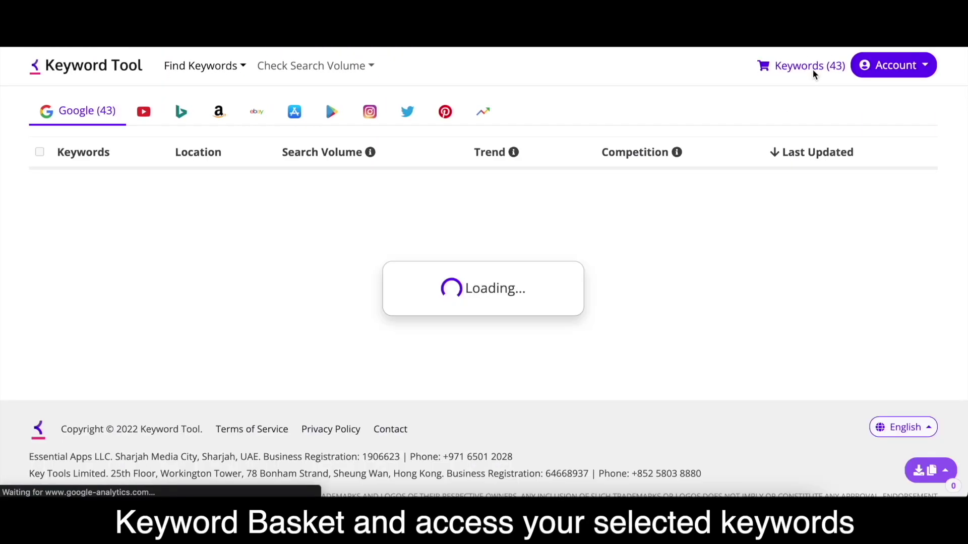
pyautogui.scroll(-6, 627, 308)
pyautogui.scroll(-6, 627, 307)
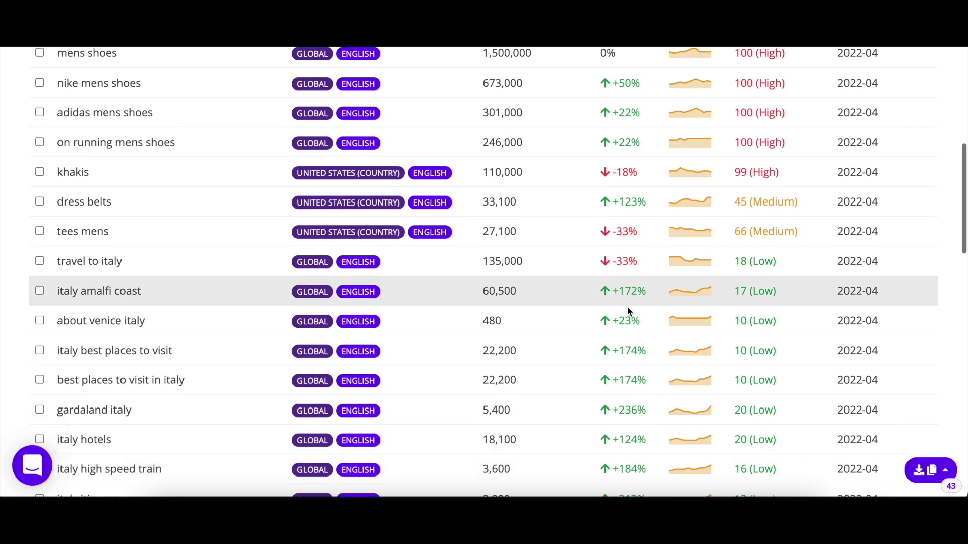
pyautogui.scroll(7, 363, 414)
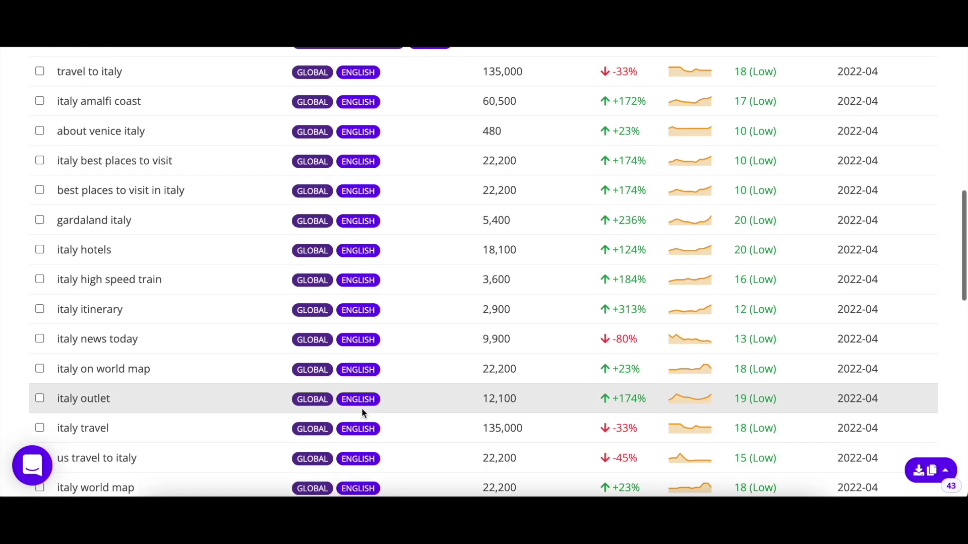
pyautogui.scroll(6, 363, 413)
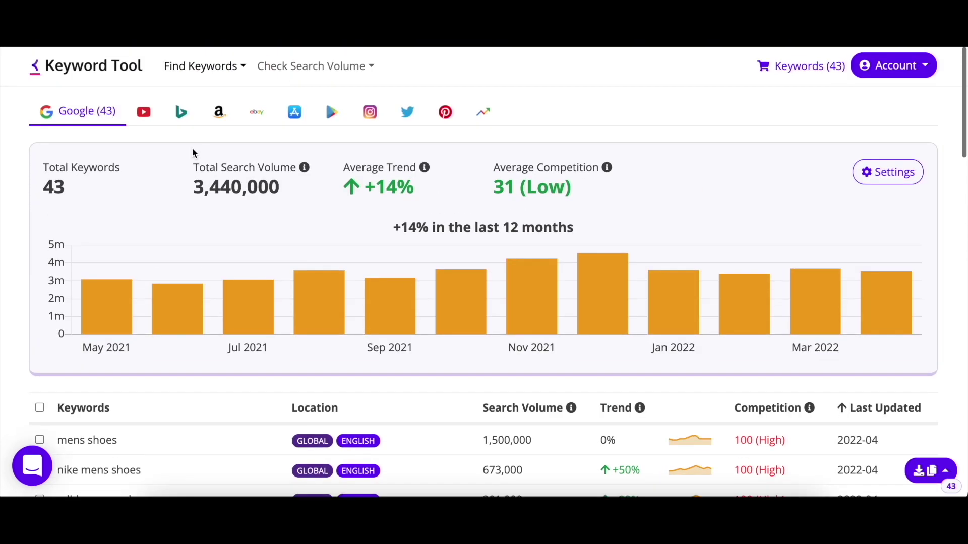
# Check the empty YouTube basket and highlight its 2,000 keyword limit note
pyautogui.click(144, 112)
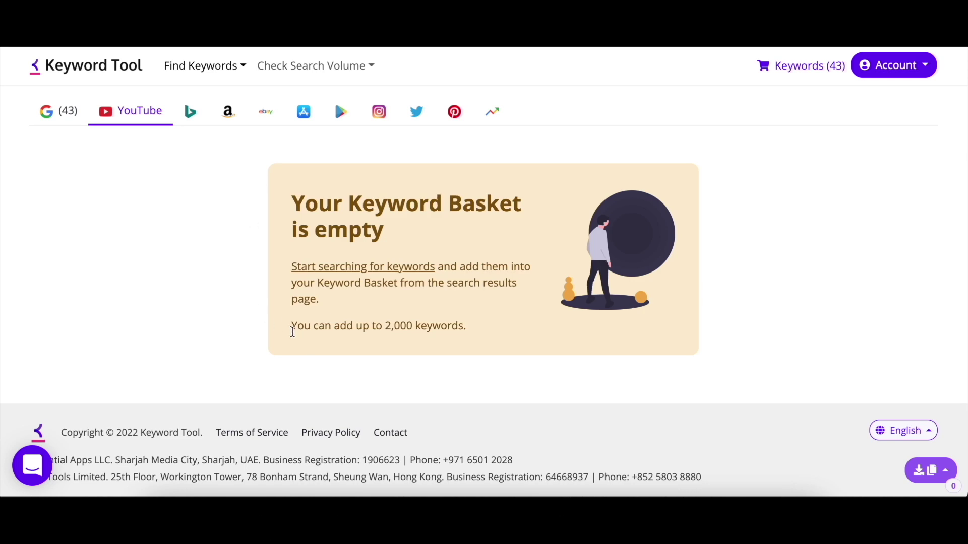
pyautogui.moveTo(317, 331); pyautogui.dragTo(424, 329)
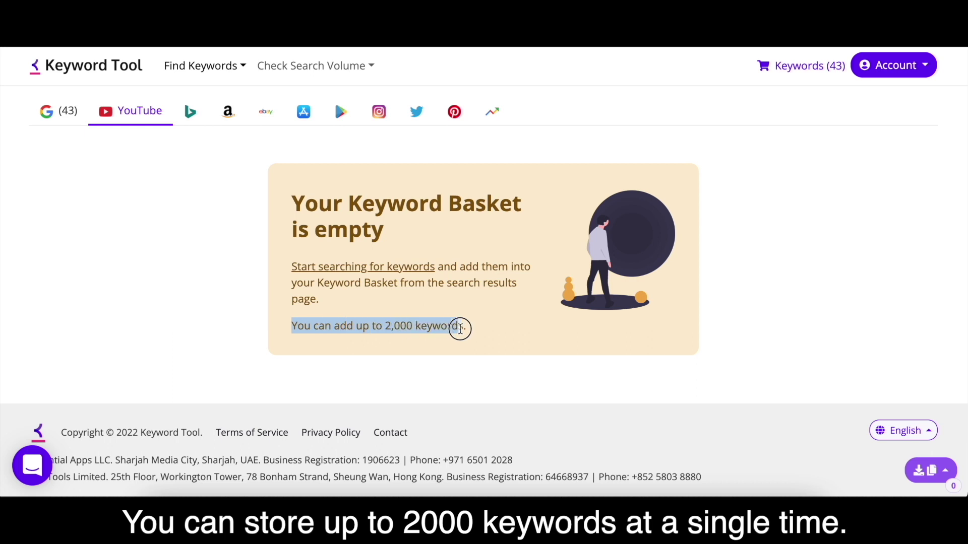
pyautogui.click(477, 332)
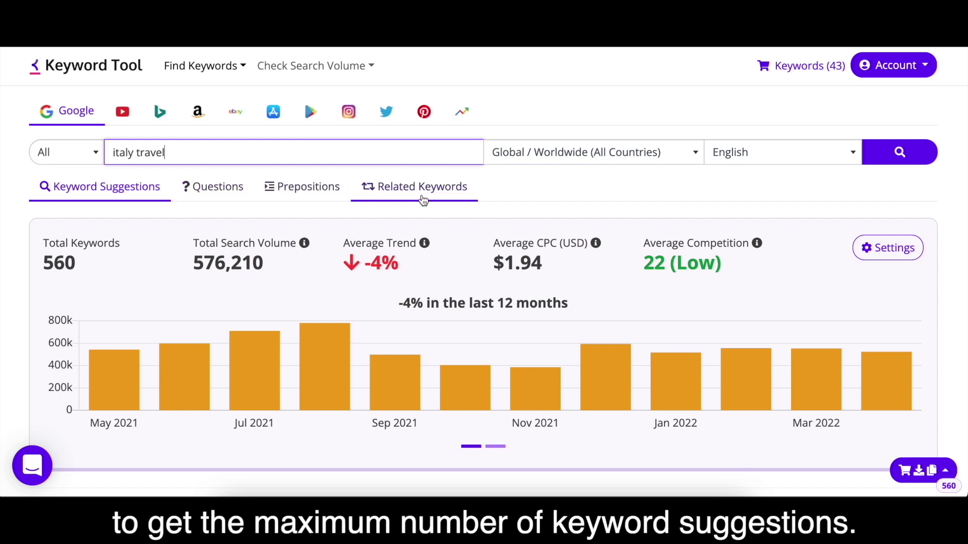
# Browse the 152 italy travel question keywords, then return to the top of the table
pyautogui.click(221, 192)
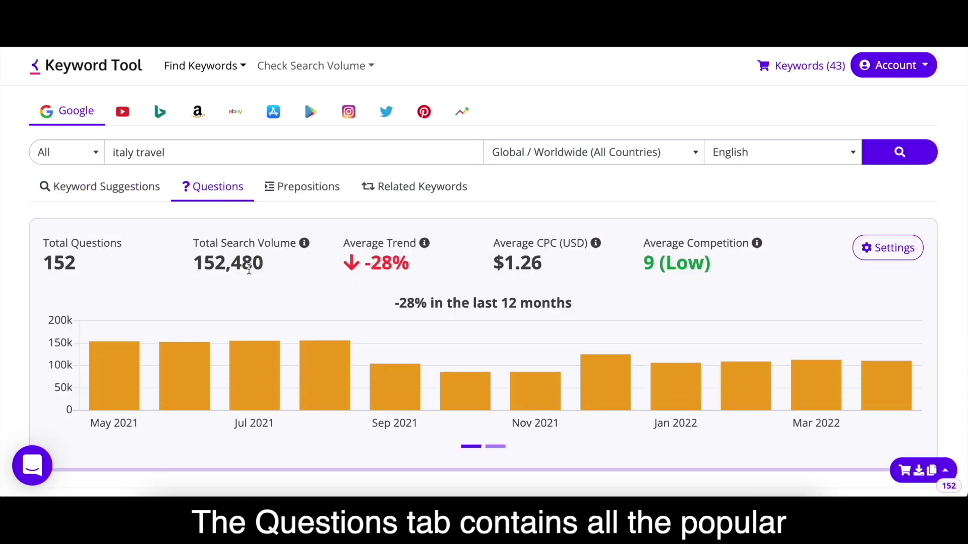
pyautogui.scroll(-3, 249, 268)
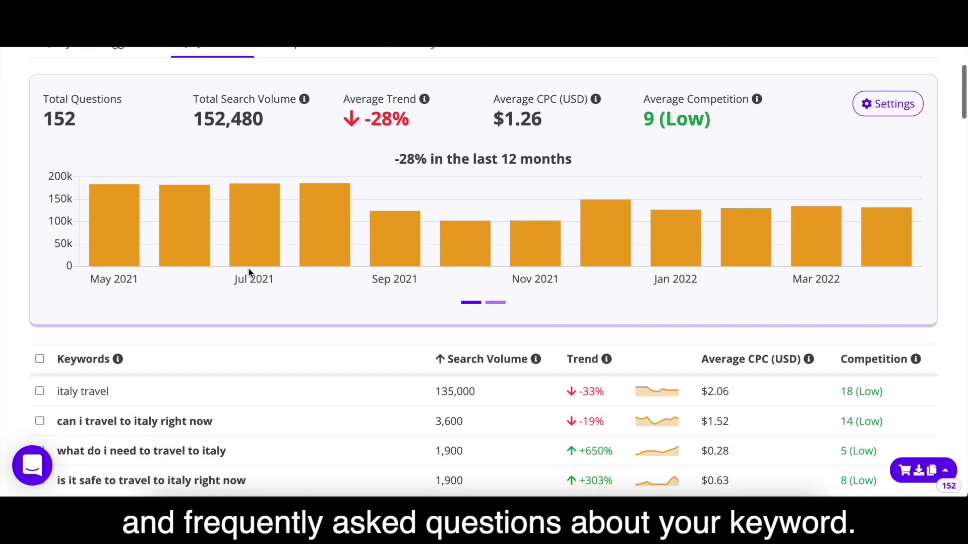
pyautogui.scroll(-3, 249, 268)
pyautogui.scroll(-2, 248, 272)
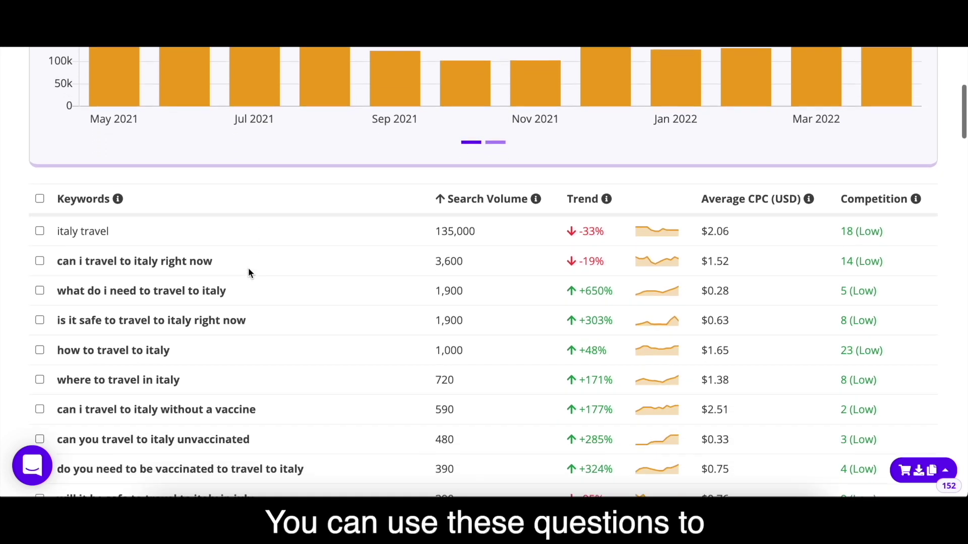
pyautogui.scroll(5, 248, 268)
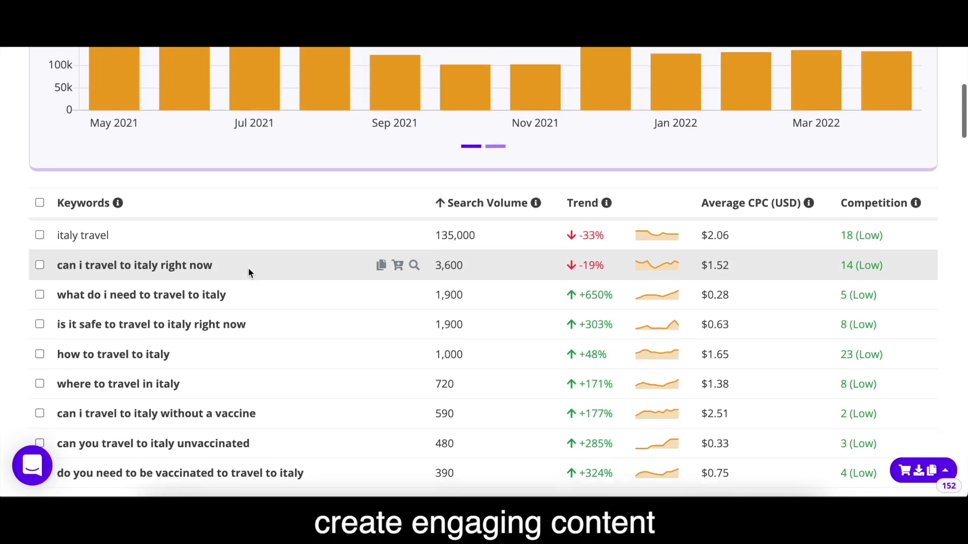
pyautogui.scroll(2, 249, 272)
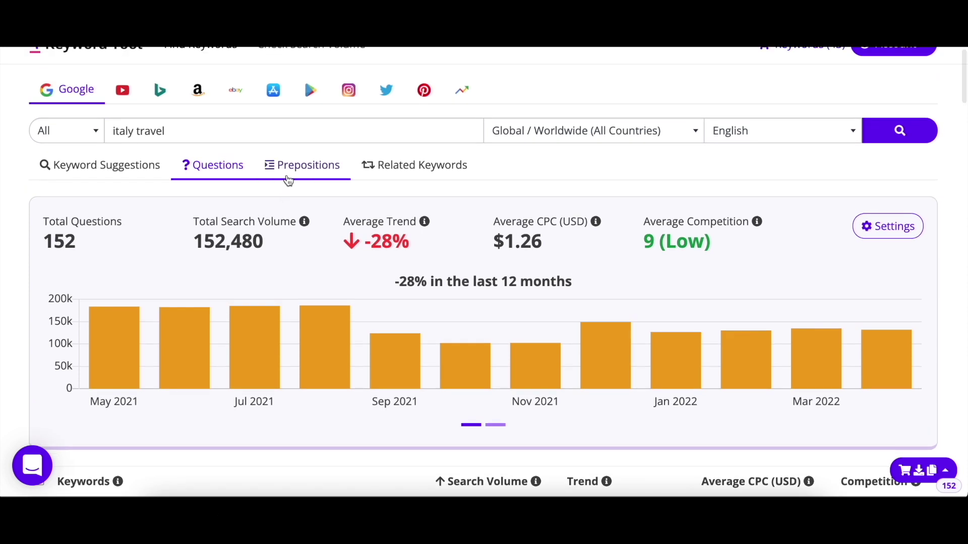
# Browse the 351 italy travel preposition keywords, then return to the top of the page
pyautogui.click(287, 177)
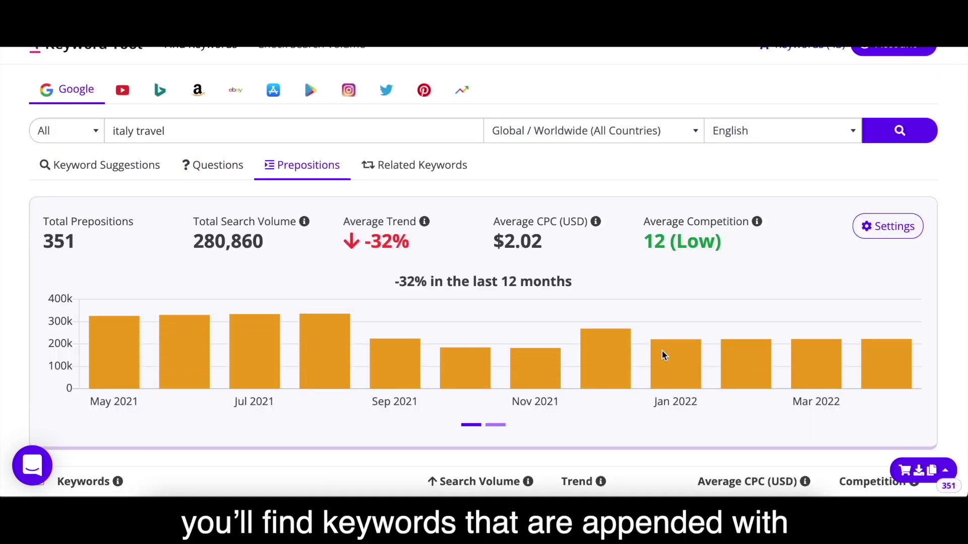
pyautogui.scroll(-3, 664, 356)
pyautogui.scroll(-1, 520, 427)
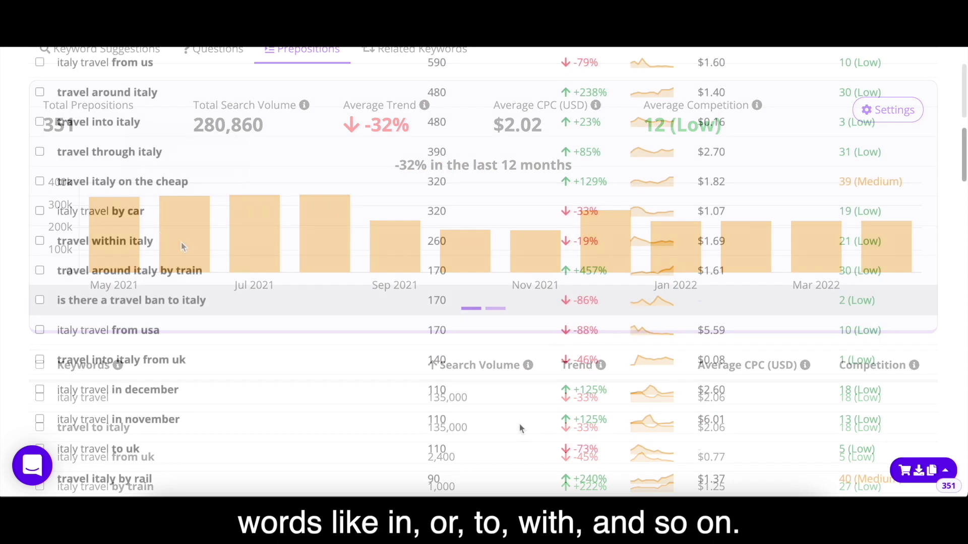
pyautogui.scroll(3, 520, 428)
pyautogui.scroll(-1, 519, 426)
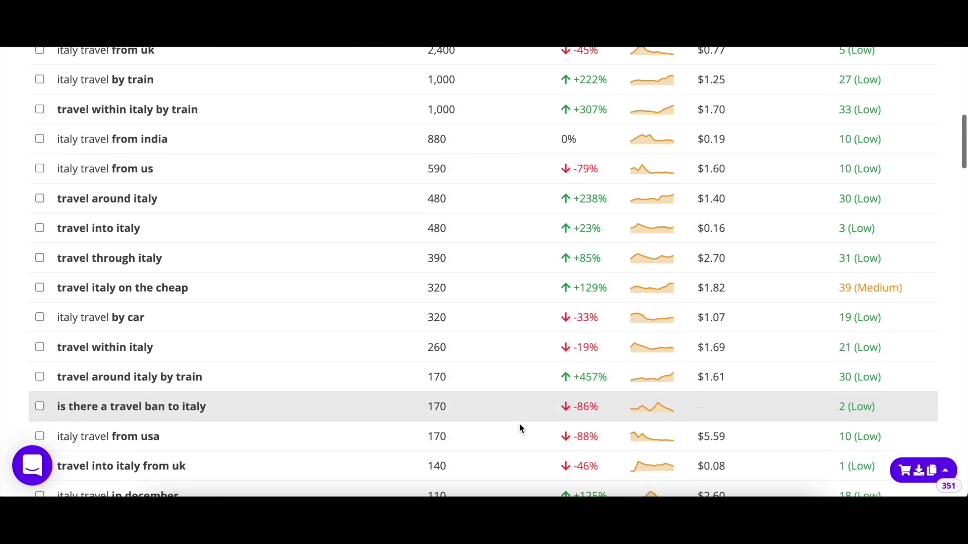
pyautogui.scroll(3, 519, 425)
pyautogui.scroll(6, 521, 428)
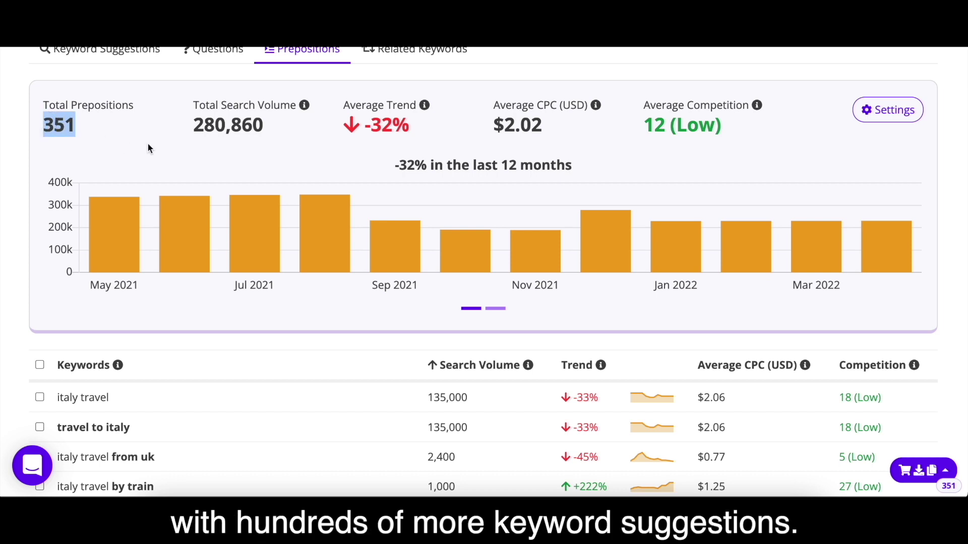
pyautogui.click(518, 423)
pyautogui.scroll(3, 519, 423)
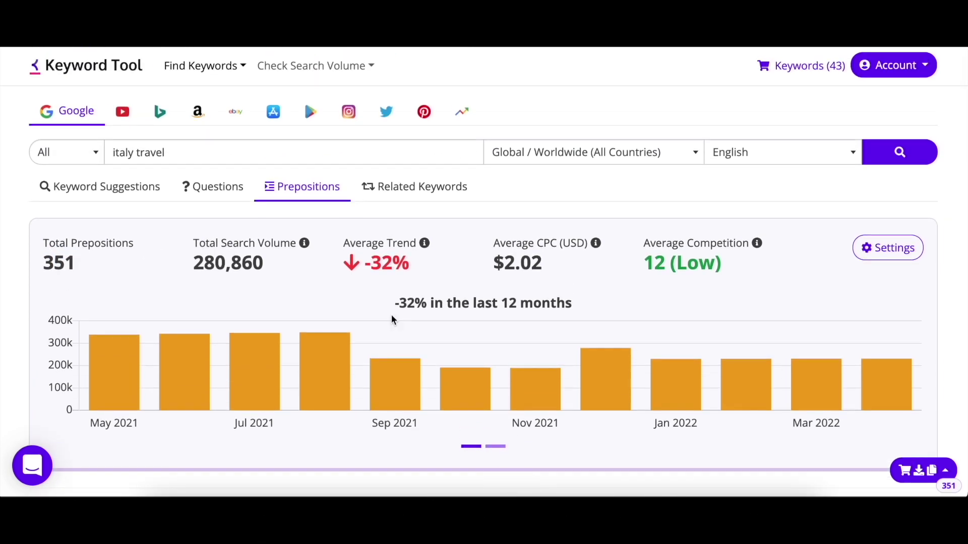
# Browse the 189 related italy travel keywords with their bid ranges and competition
pyautogui.click(382, 188)
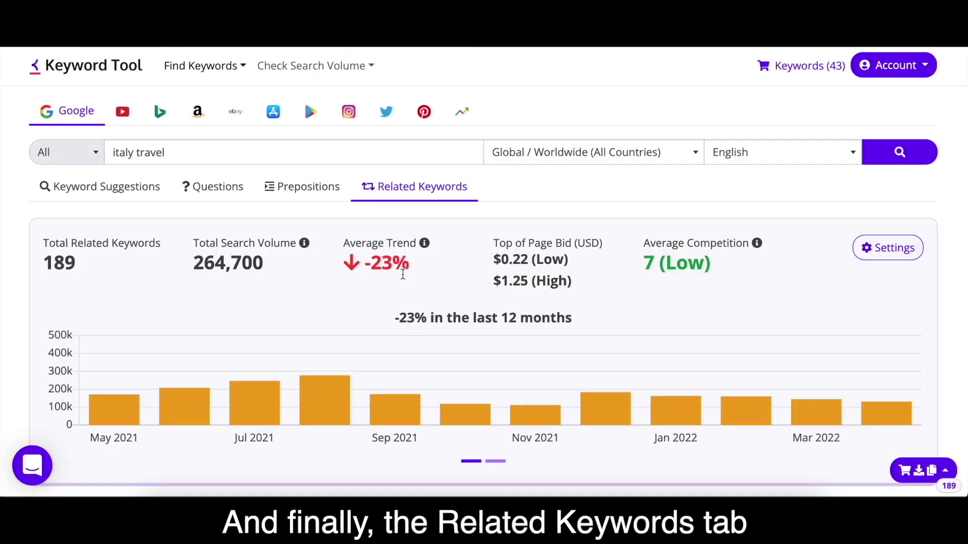
pyautogui.scroll(-1, 402, 273)
pyautogui.scroll(-5, 402, 274)
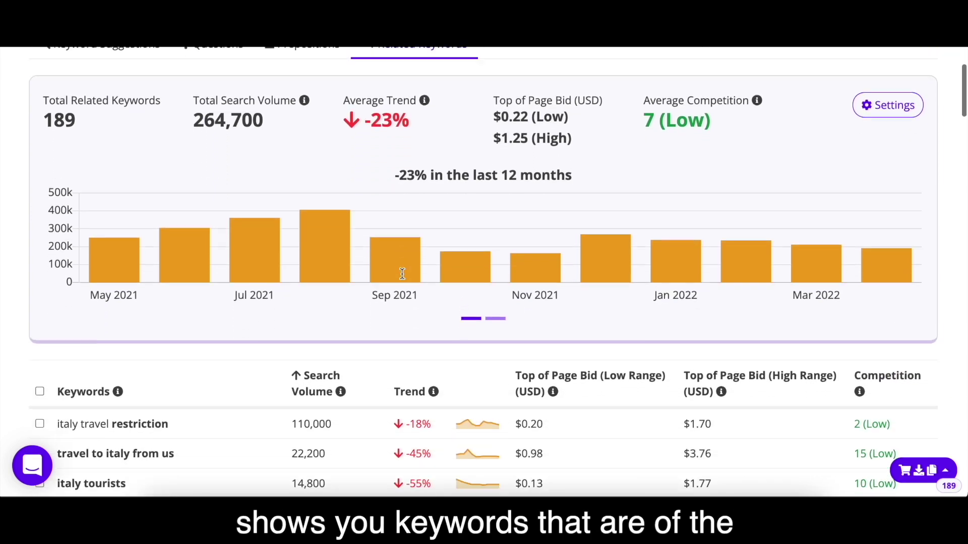
pyautogui.scroll(-4, 402, 274)
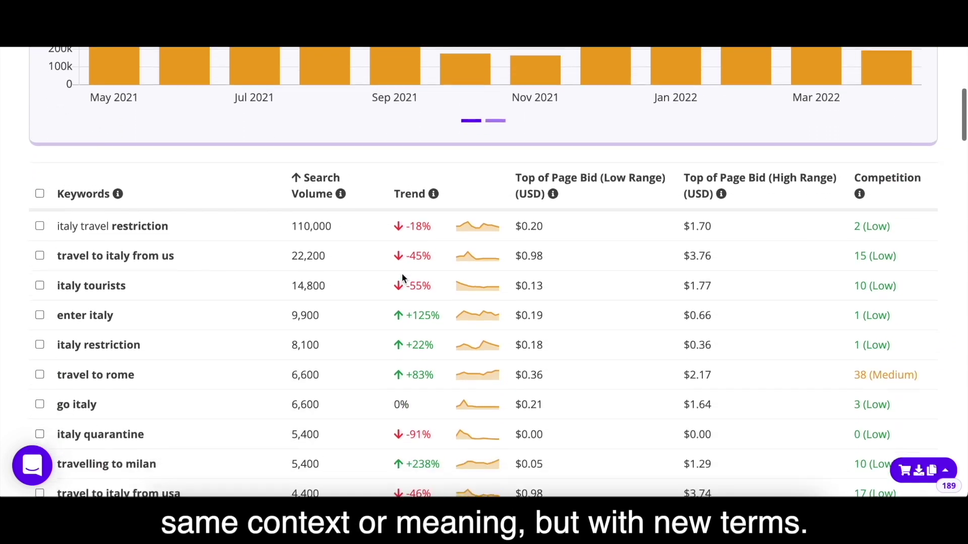
pyautogui.scroll(-4, 401, 274)
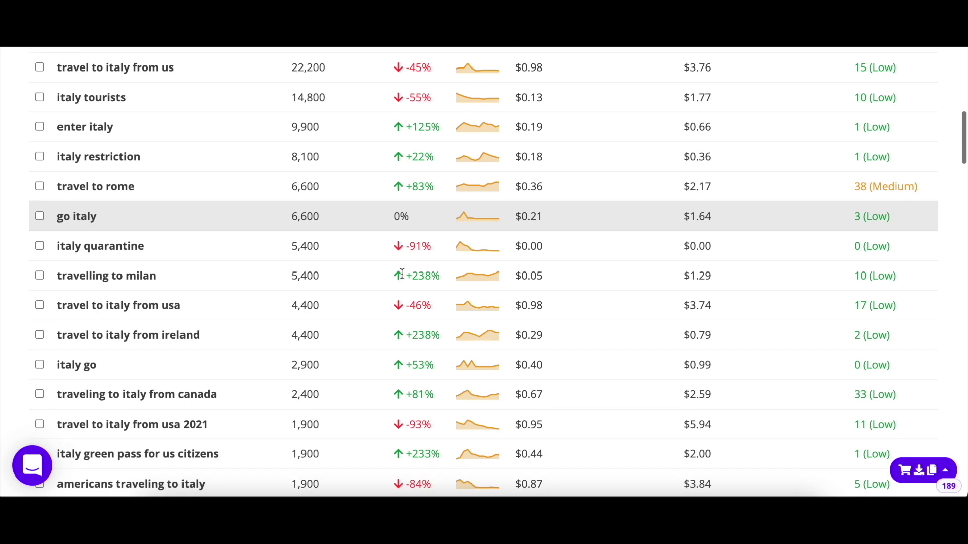
pyautogui.scroll(-3, 401, 277)
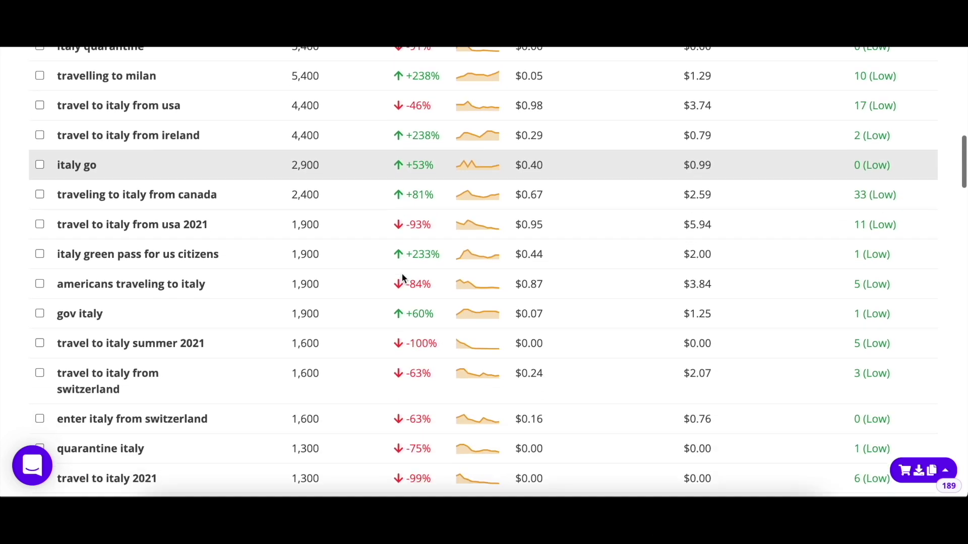
pyautogui.scroll(-3, 403, 276)
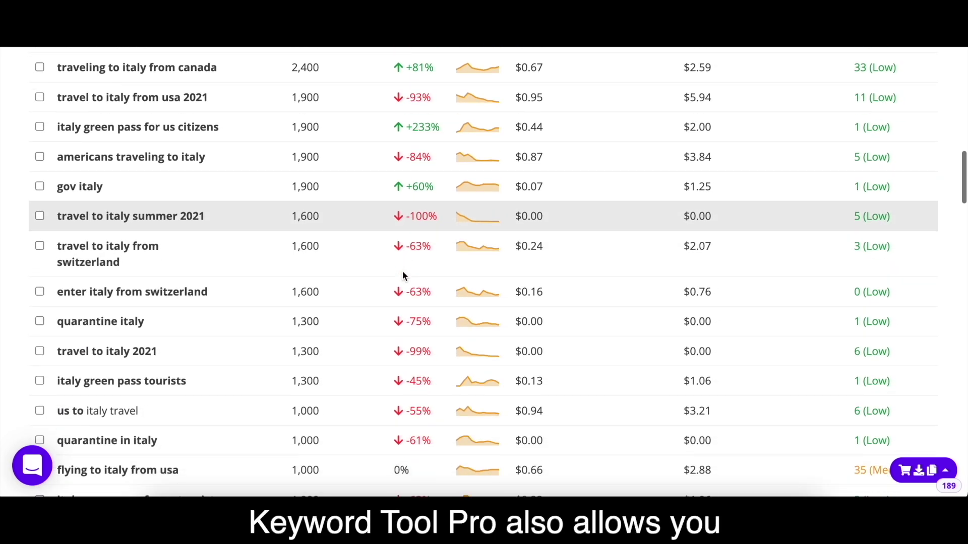
pyautogui.scroll(15, 402, 271)
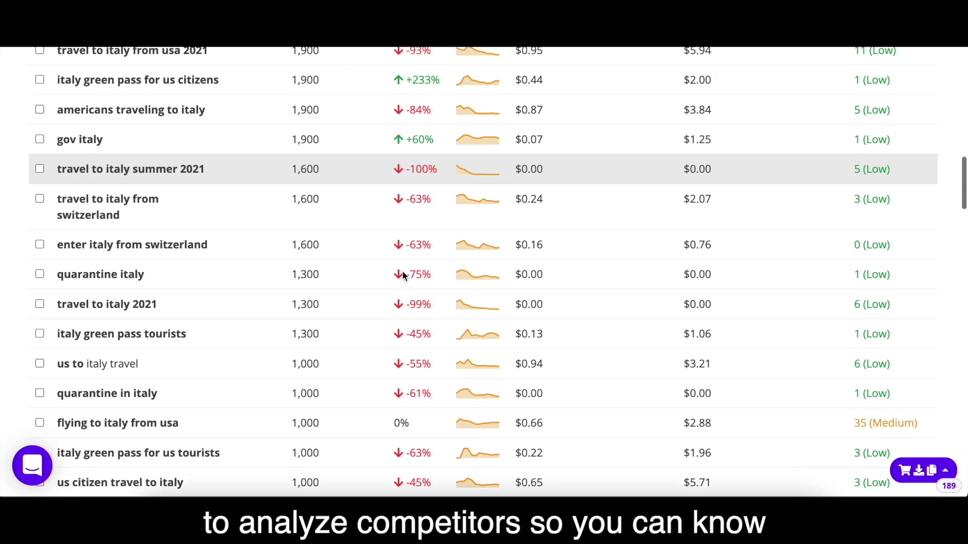
pyautogui.scroll(3, 402, 275)
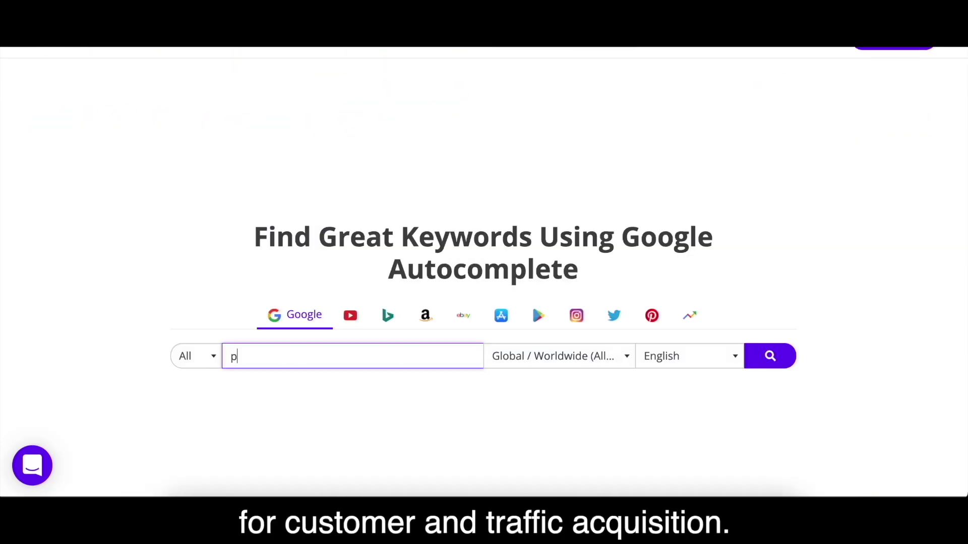
# Look up planetware.com worldwide in English and scroll through its 2,000 related keywords
pyautogui.write('et')
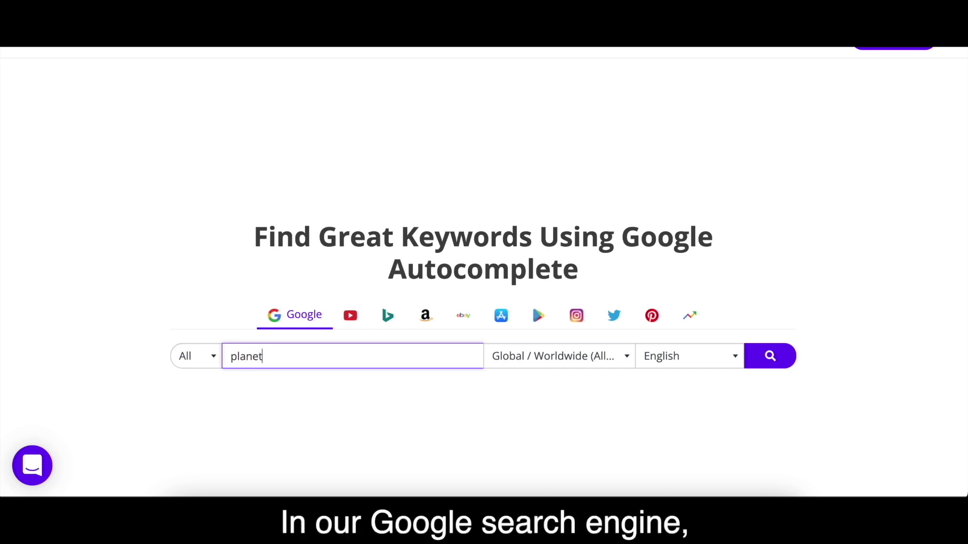
pyautogui.write('ware.com')
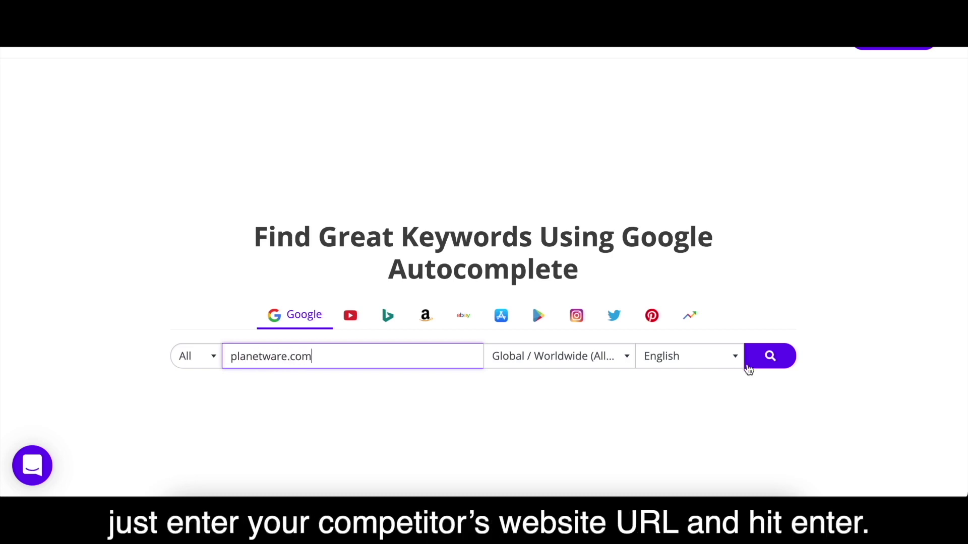
pyautogui.click(759, 362)
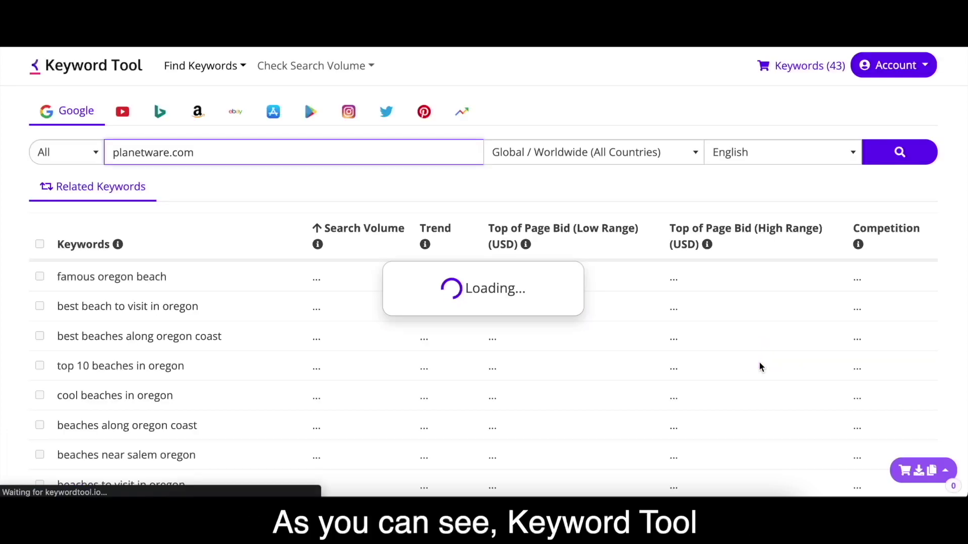
pyautogui.scroll(-3, 759, 361)
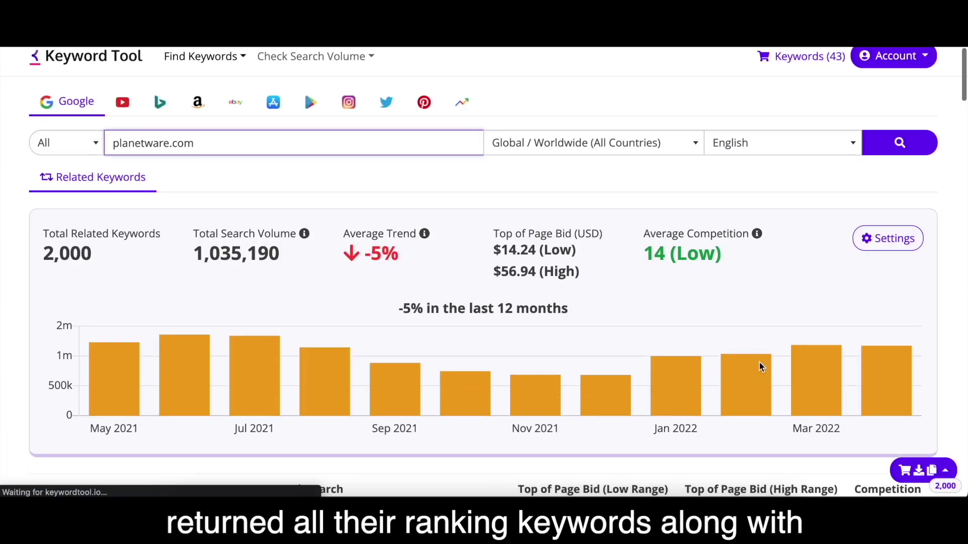
pyautogui.scroll(-5, 758, 361)
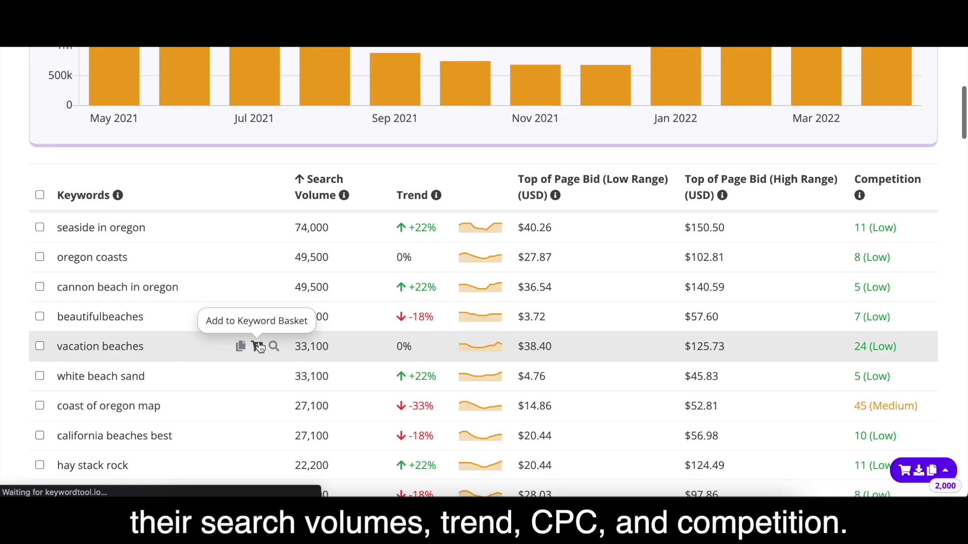
pyautogui.scroll(-2, 259, 348)
pyautogui.scroll(-2, 260, 347)
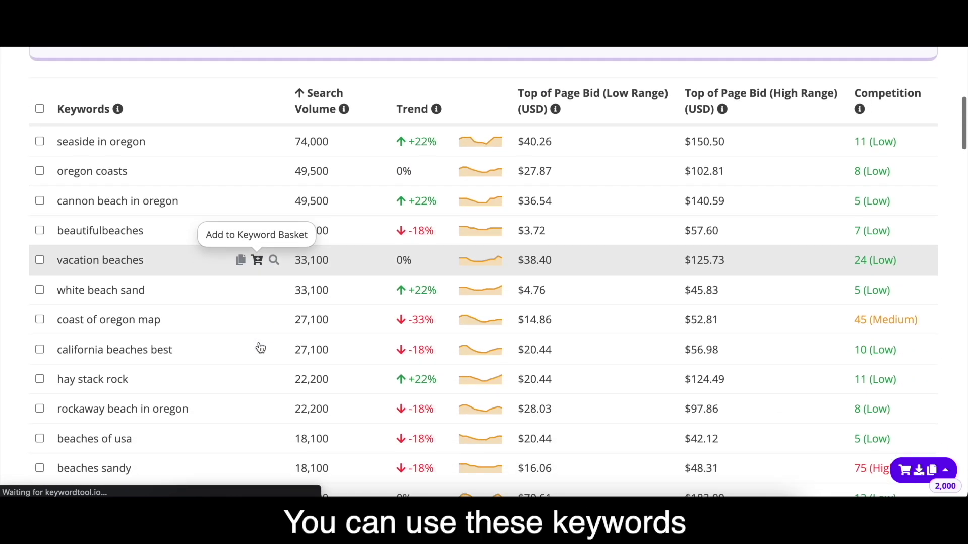
pyautogui.scroll(-4, 258, 347)
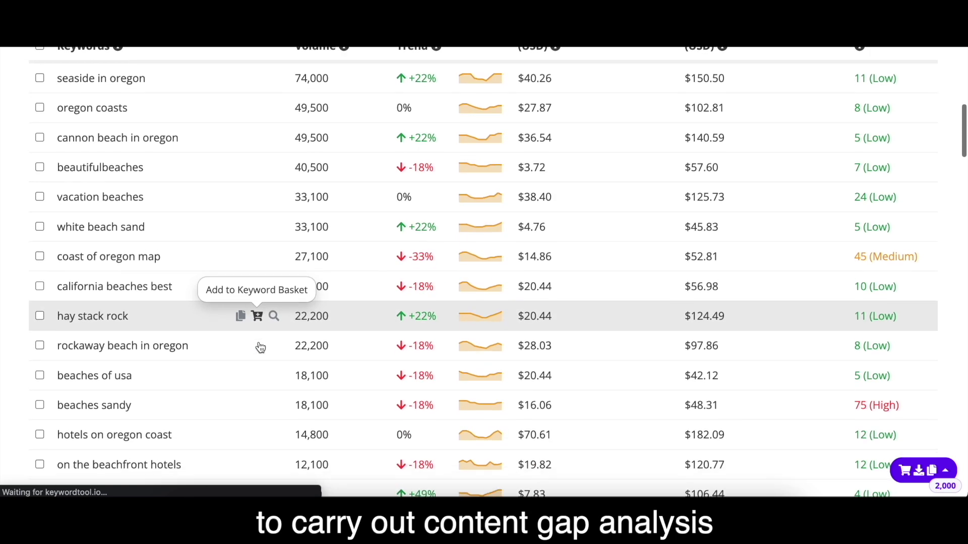
pyautogui.scroll(-1, 260, 348)
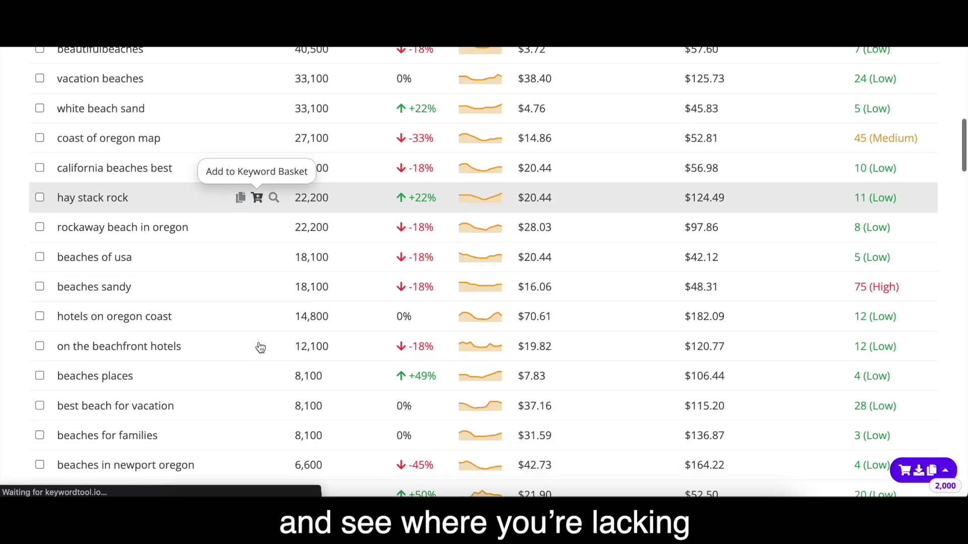
pyautogui.scroll(-1, 260, 347)
pyautogui.scroll(-2, 260, 347)
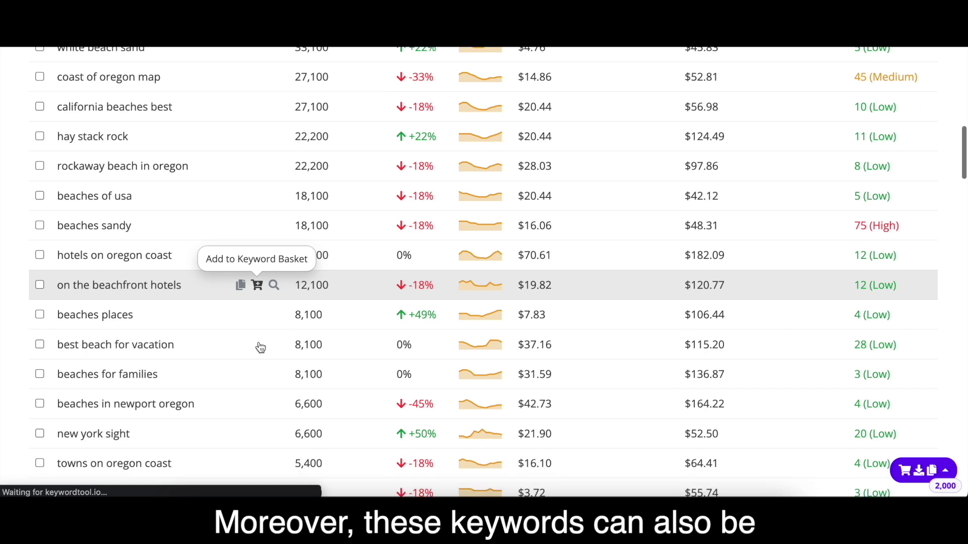
pyautogui.scroll(15, 260, 347)
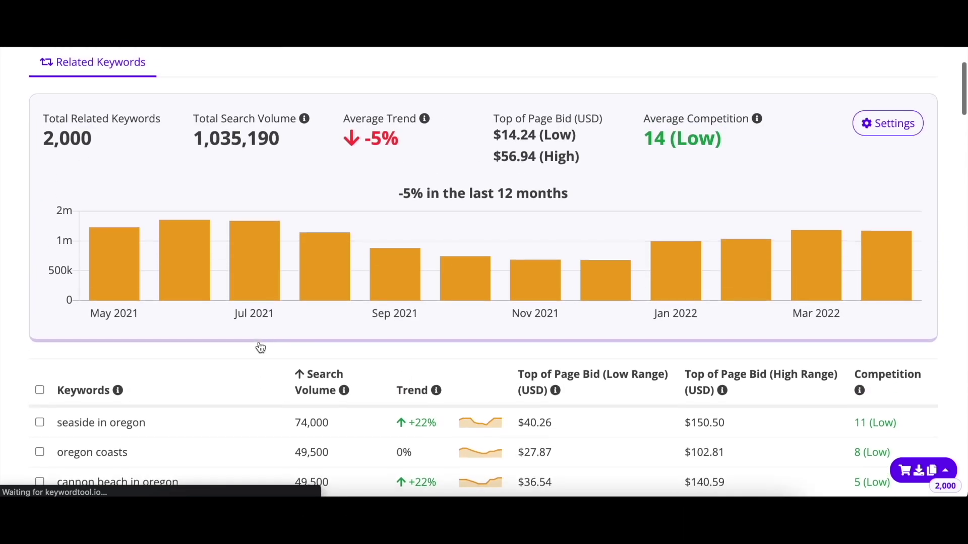
pyautogui.scroll(3, 260, 348)
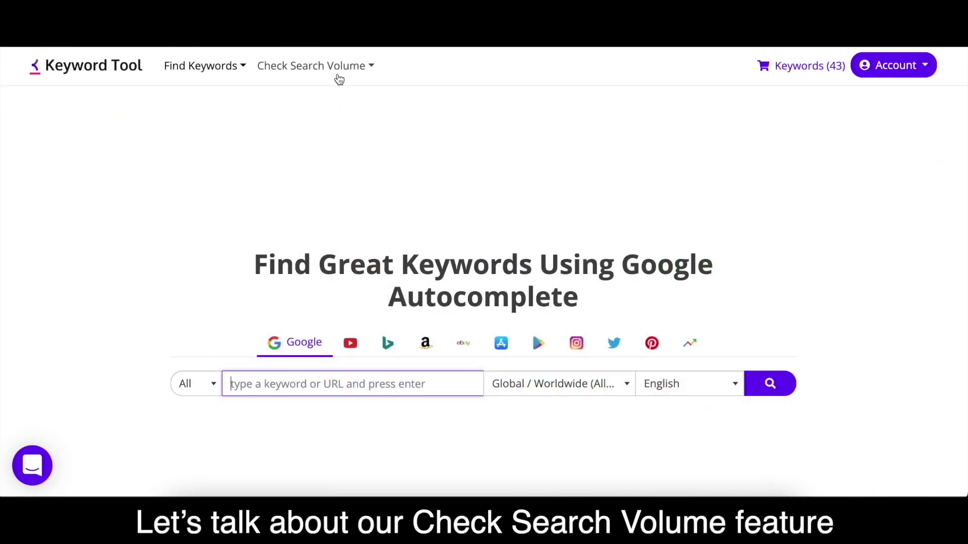
# Open the bulk Google search volume checker and paste in the ten europe travel keywords
pyautogui.click(339, 80)
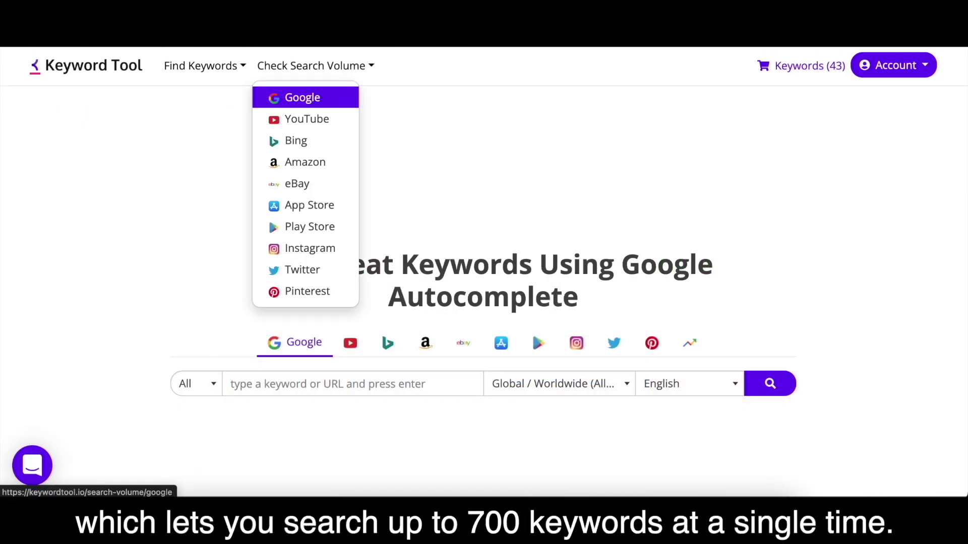
pyautogui.click(328, 97)
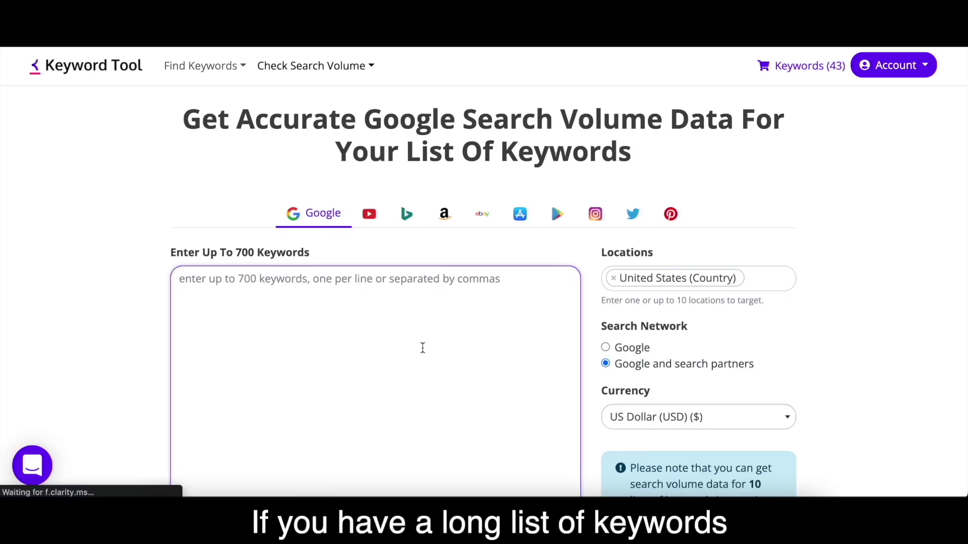
pyautogui.write('europe travel packages europe travel news europe travel vlog europe travel guide europe travel by train europe travel map us europe travel europe travel agent europe travel places europe travel tips')
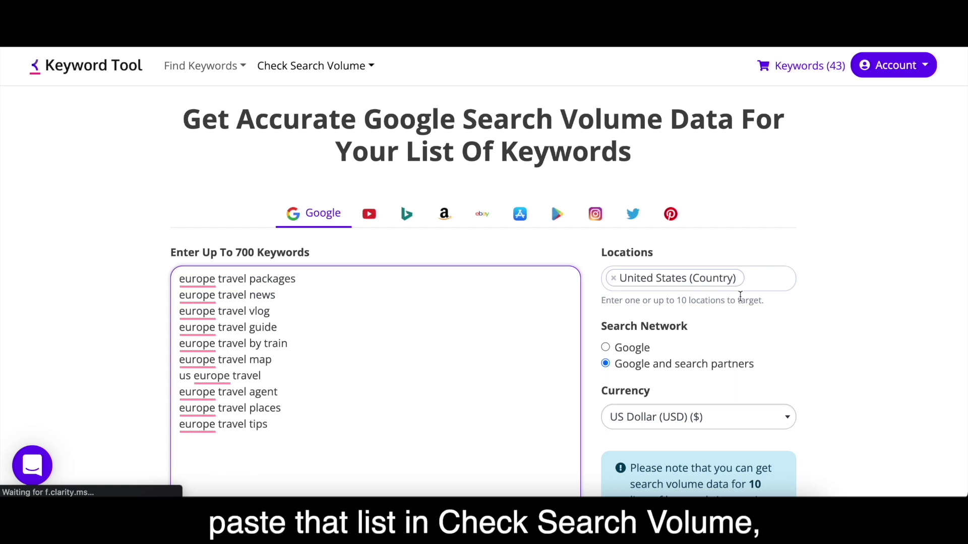
# Replace United States with Global / Worldwide (All Countries) as the target location
pyautogui.click(758, 290)
pyautogui.press('BackSpace')
pyautogui.write('gl')
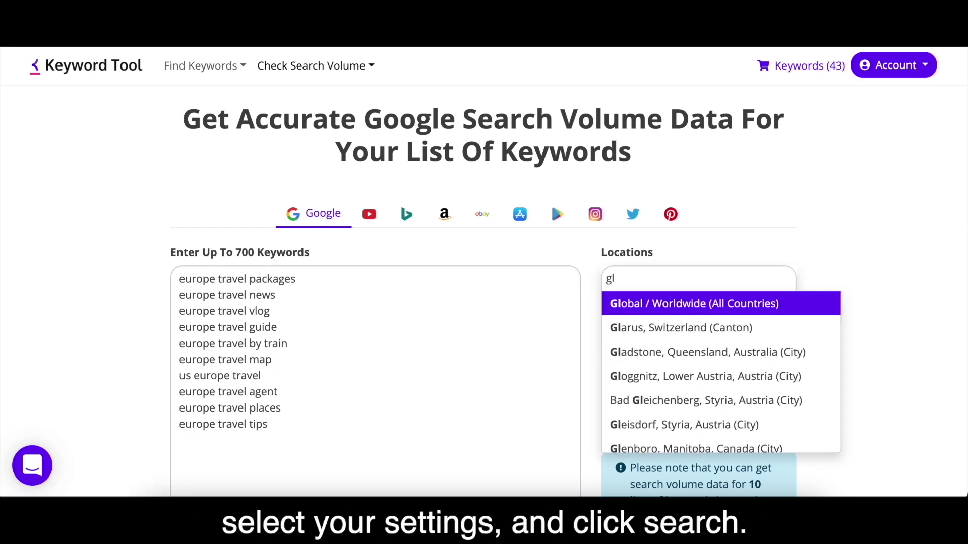
pyautogui.click(769, 303)
pyautogui.scroll(-4, 784, 328)
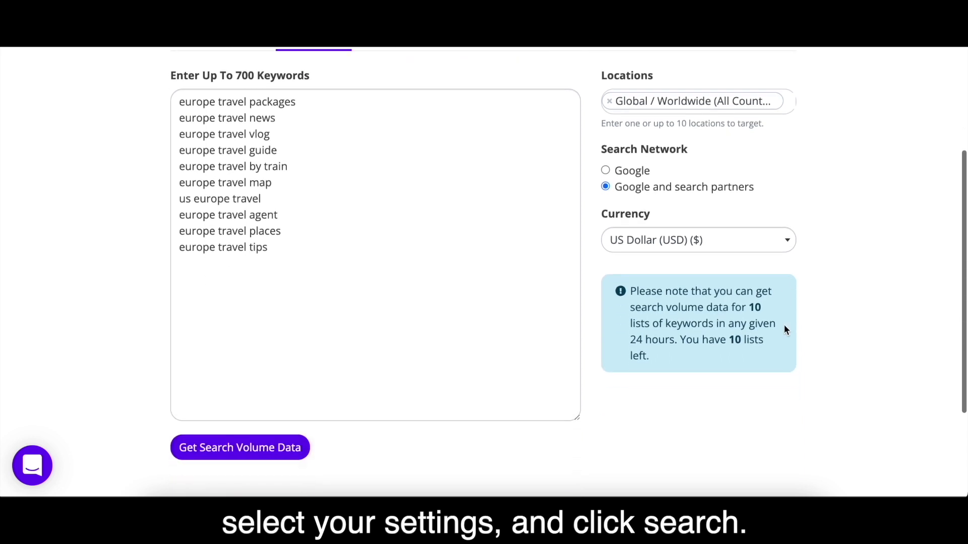
# Fetch volume data for the ten keywords (28,900 searches, $1.50 CPC) and add them to the keyword basket
pyautogui.click(294, 409)
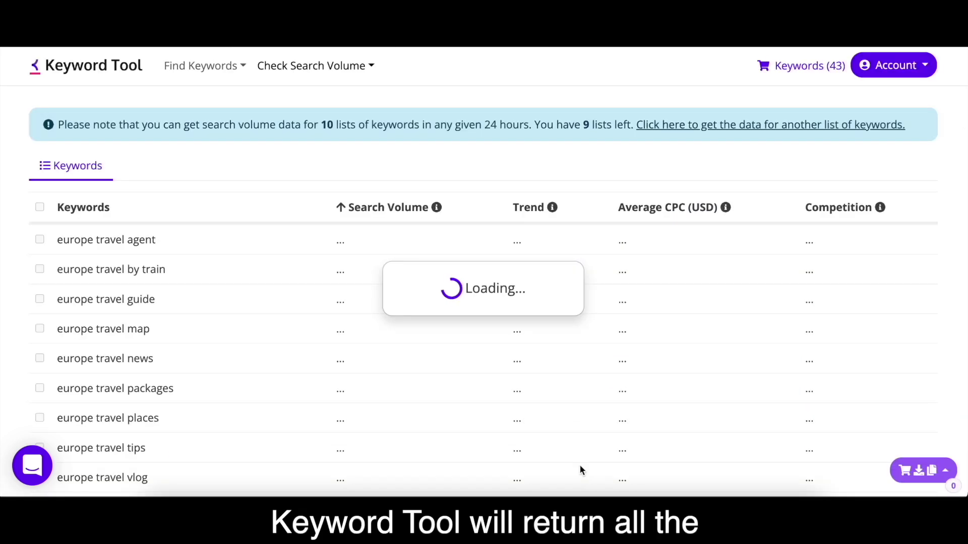
pyautogui.scroll(-2, 454, 177)
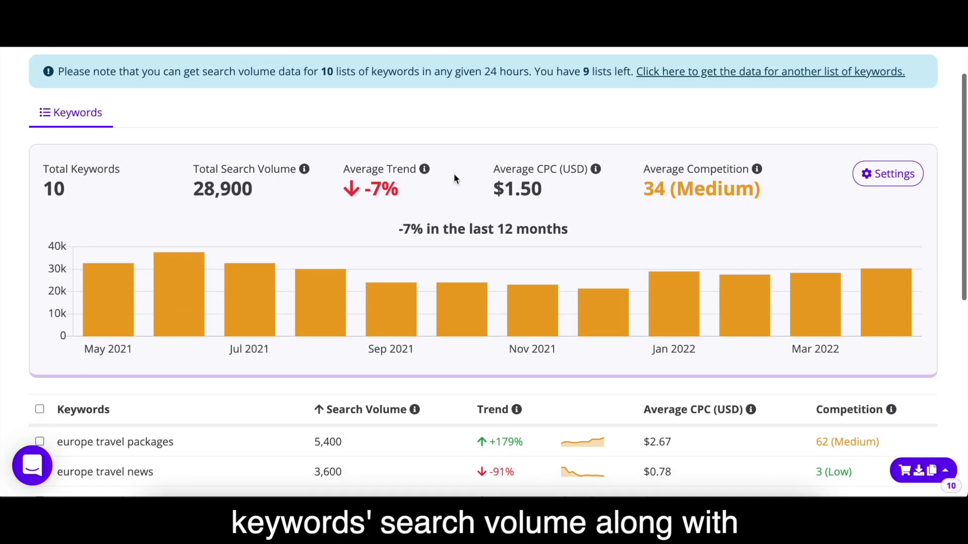
pyautogui.scroll(-3, 454, 178)
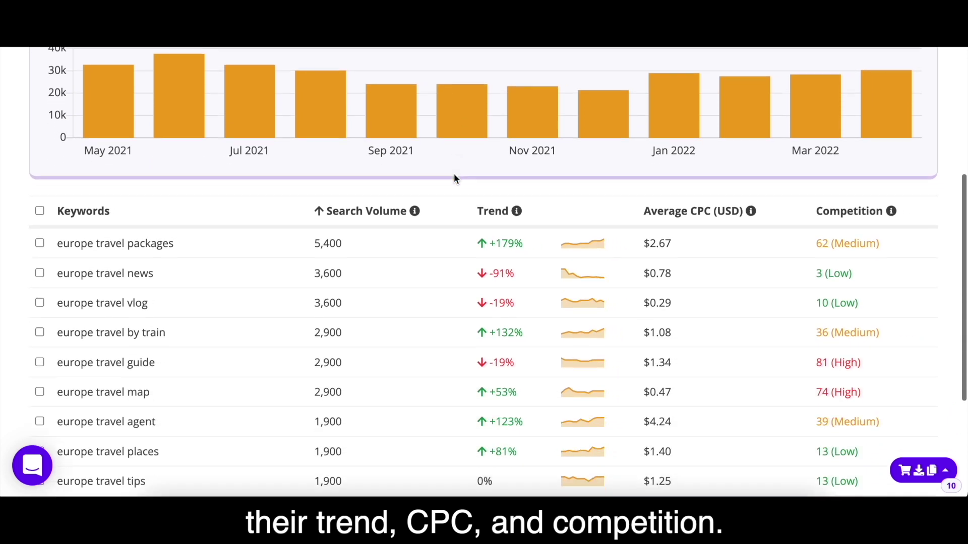
pyautogui.scroll(3, 480, 462)
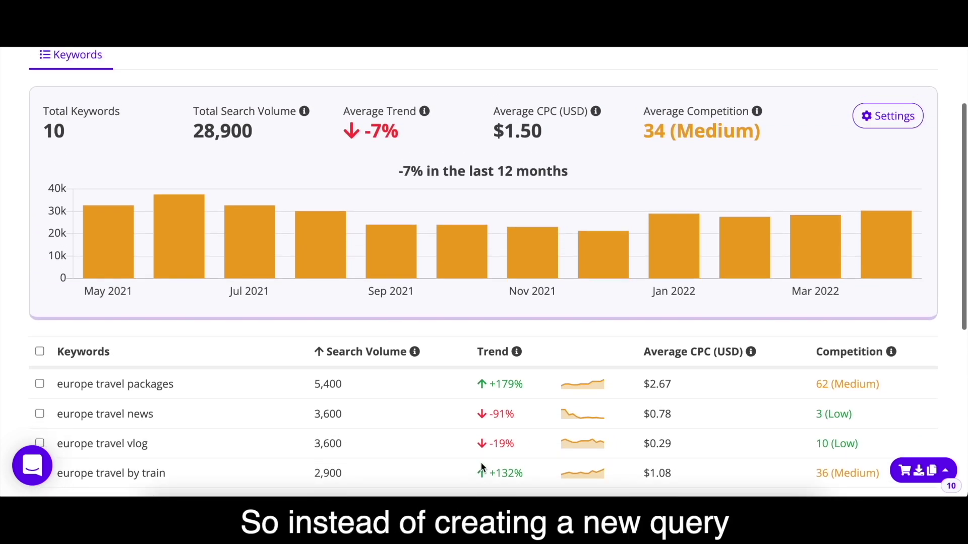
pyautogui.scroll(1, 479, 462)
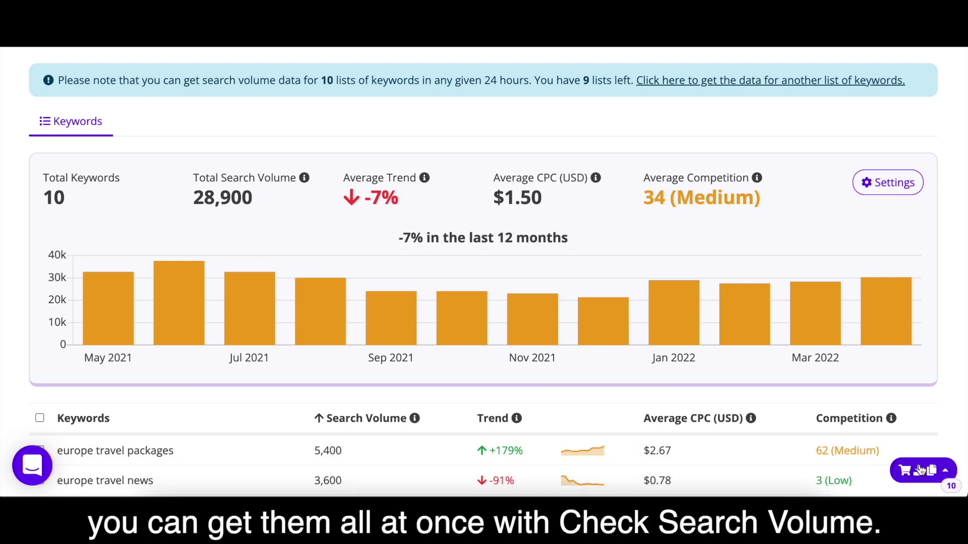
pyautogui.click(948, 475)
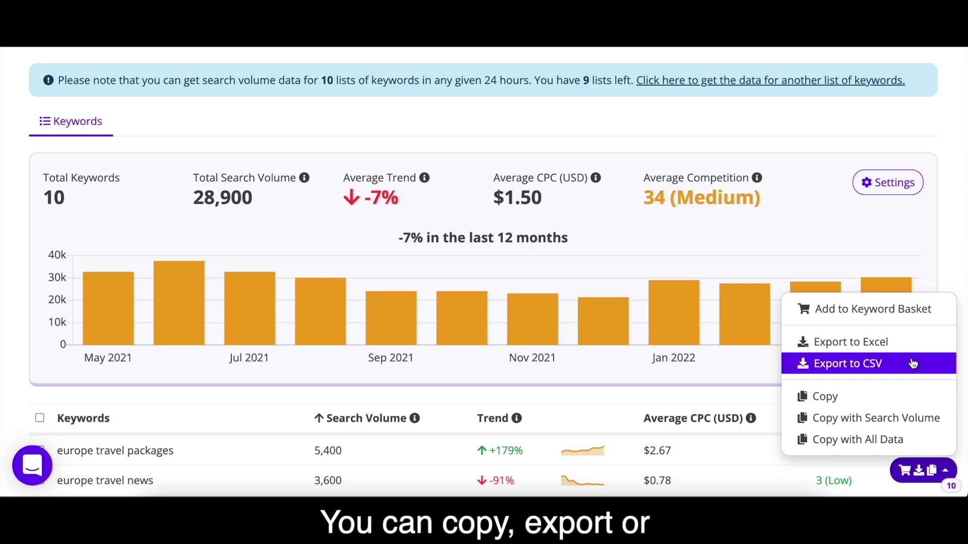
pyautogui.click(928, 308)
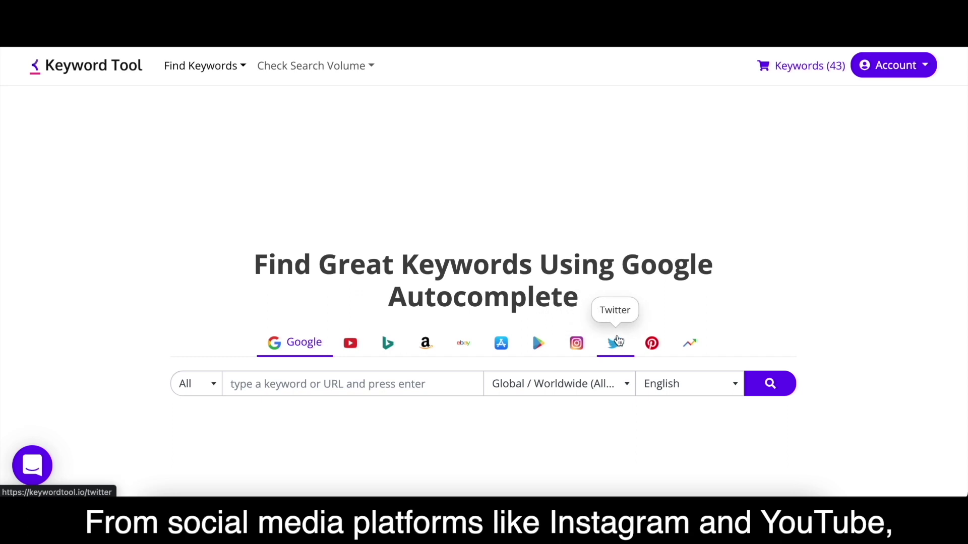
# Go to the Invite Users page from the account menu
pyautogui.click(716, 324)
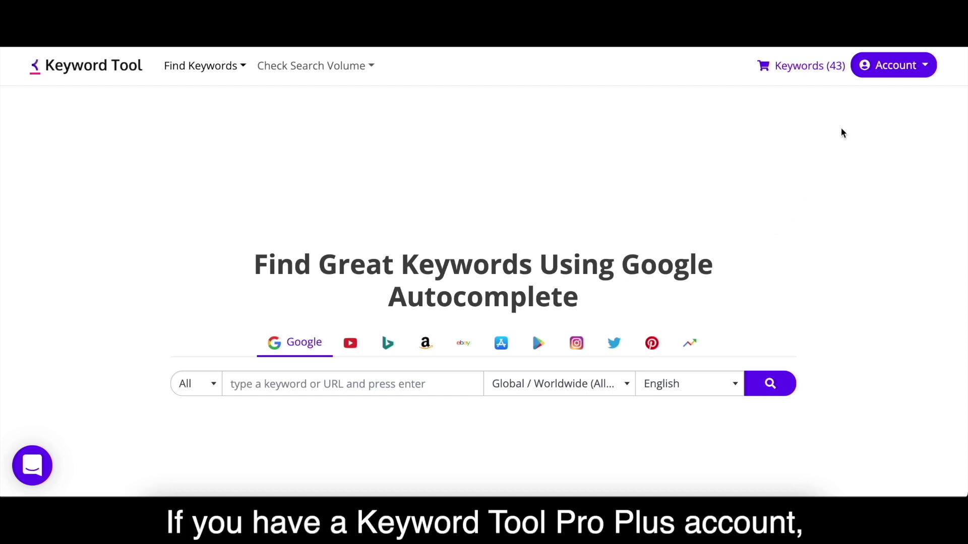
pyautogui.click(895, 75)
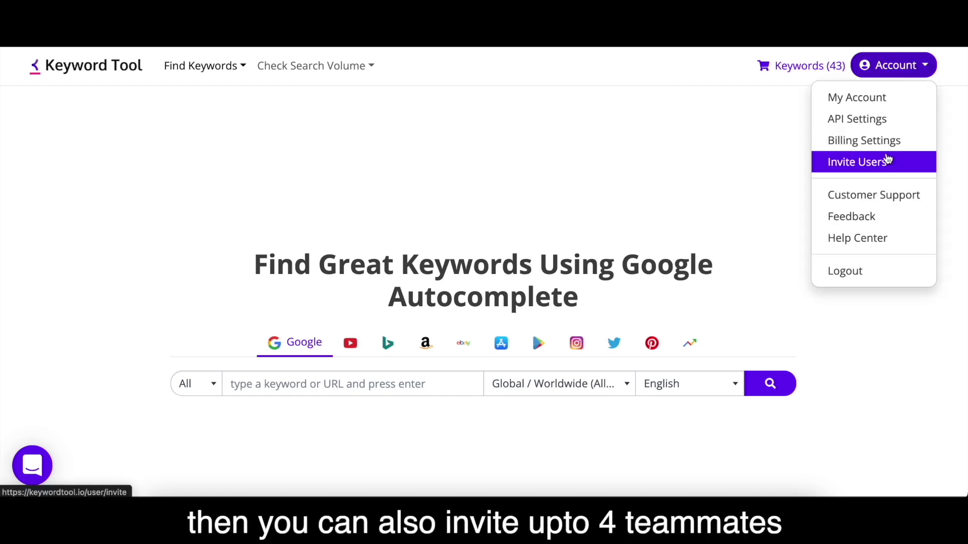
pyautogui.click(887, 159)
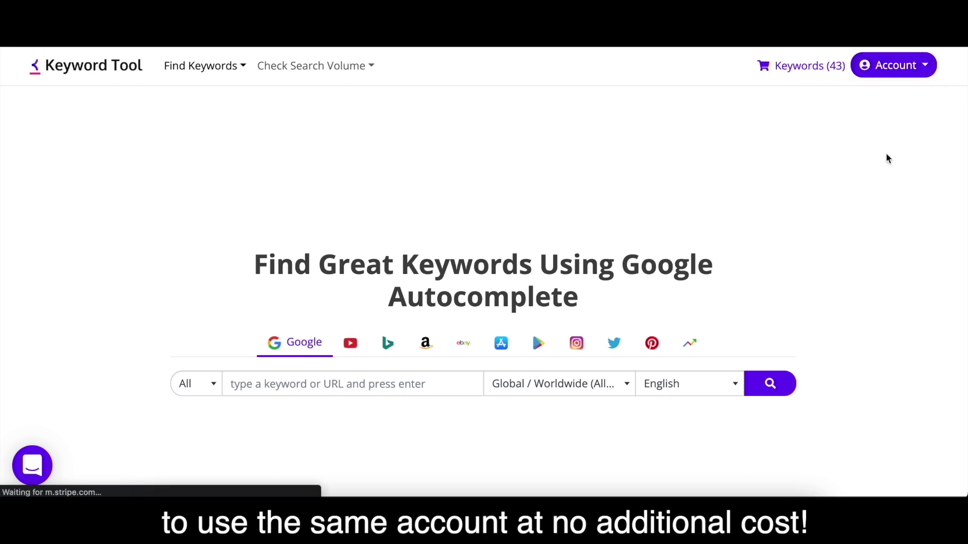
# Look over the invite form's Name, Email and Role fields, leaving the role as Admin, then go to Customer Support
pyautogui.scroll(-2, 693, 230)
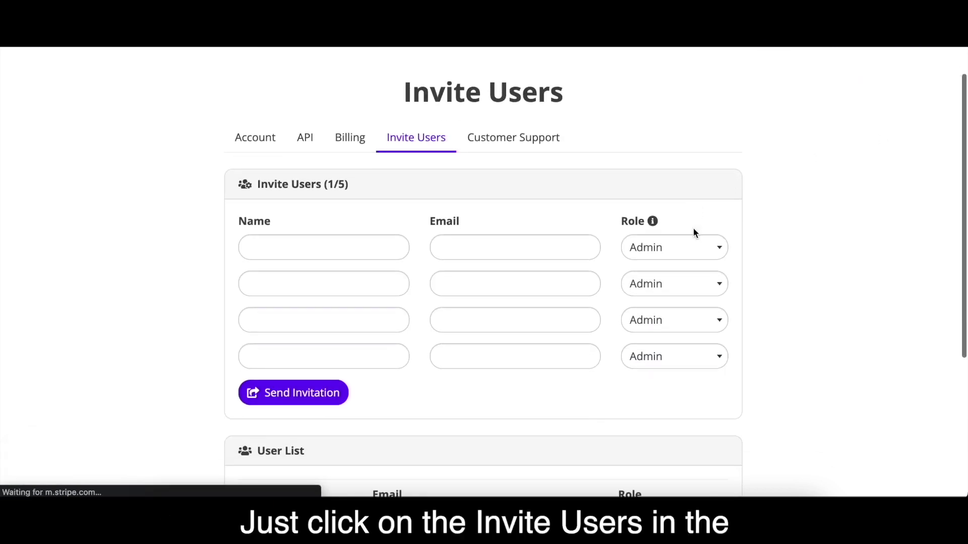
pyautogui.click(332, 228)
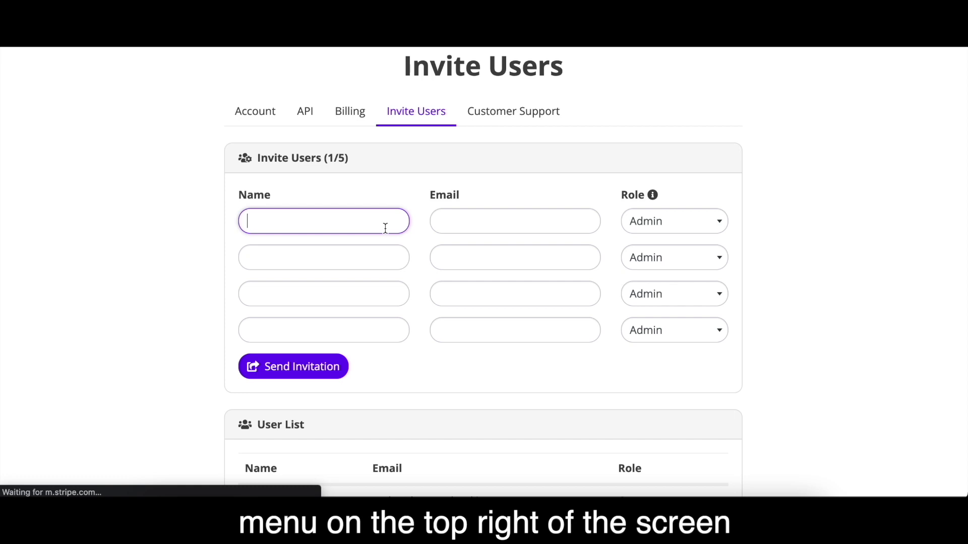
pyautogui.click(489, 227)
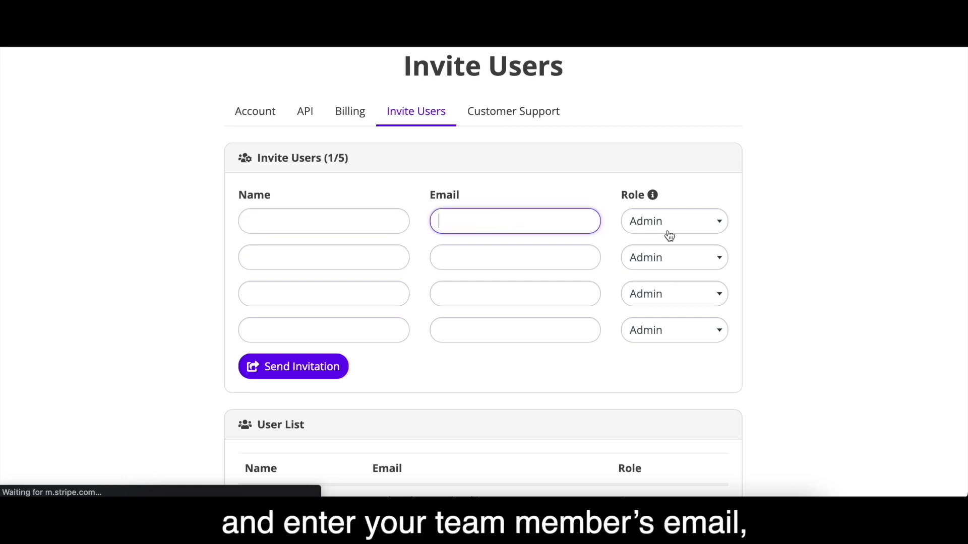
pyautogui.click(695, 233)
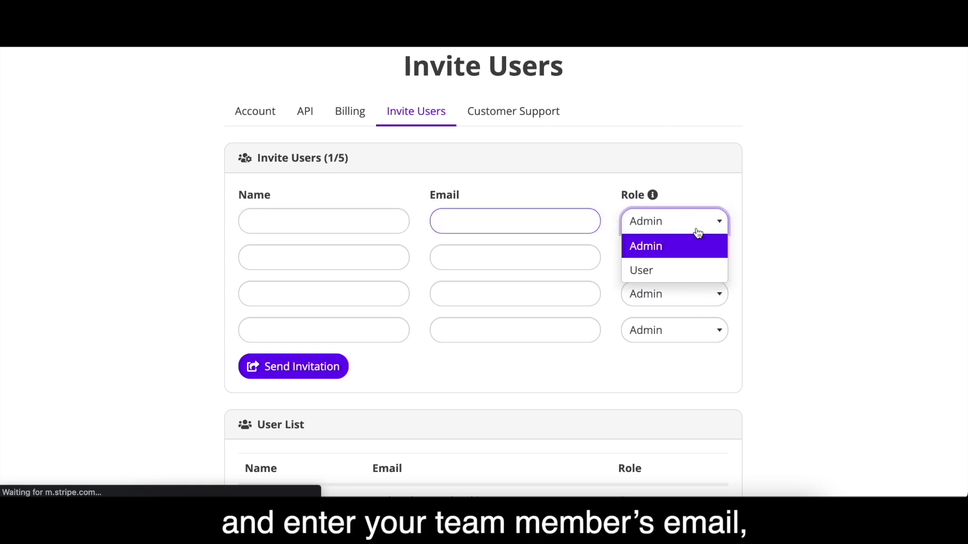
pyautogui.click(791, 261)
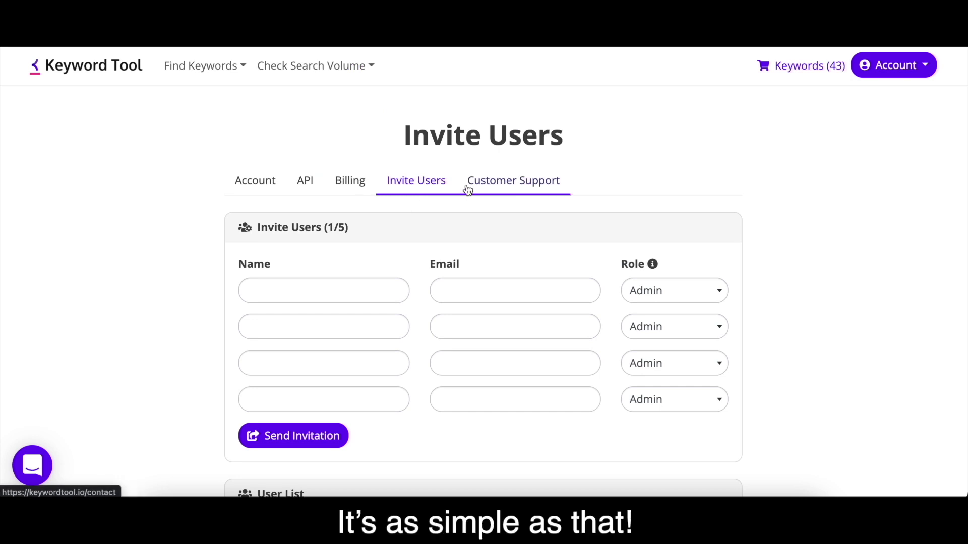
pyautogui.click(467, 191)
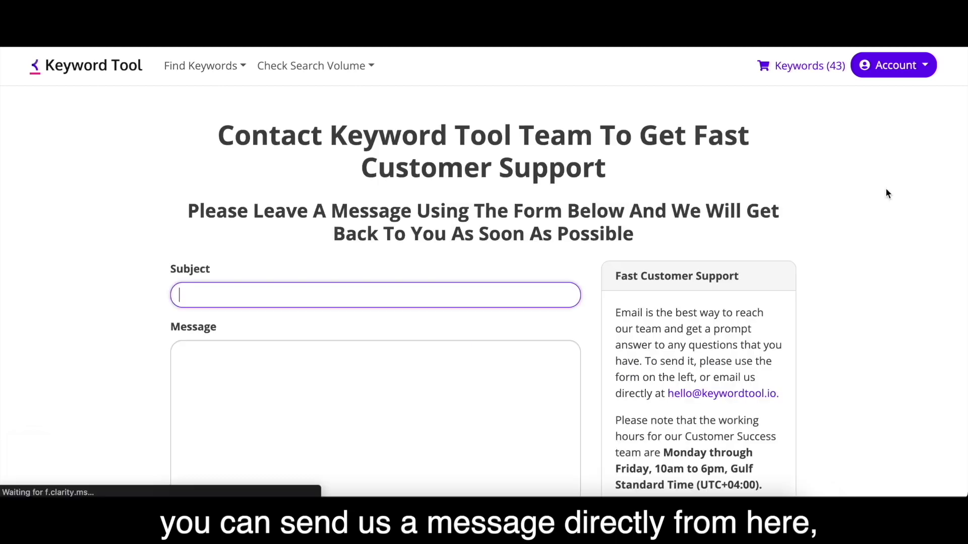
# Review the support form's Message box and support email address, down to Attachments and Send Email
pyautogui.scroll(-3, 885, 192)
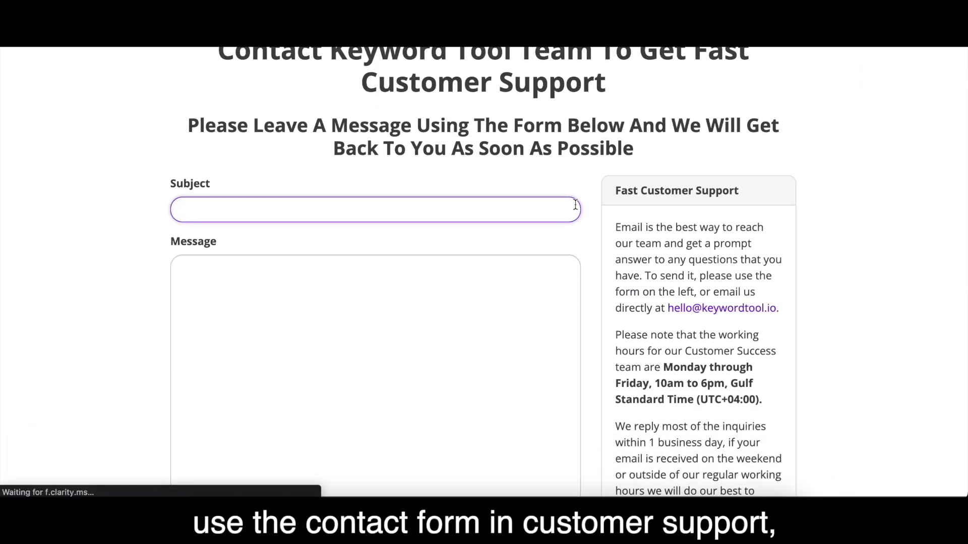
pyautogui.scroll(-1, 526, 284)
pyautogui.click(527, 284)
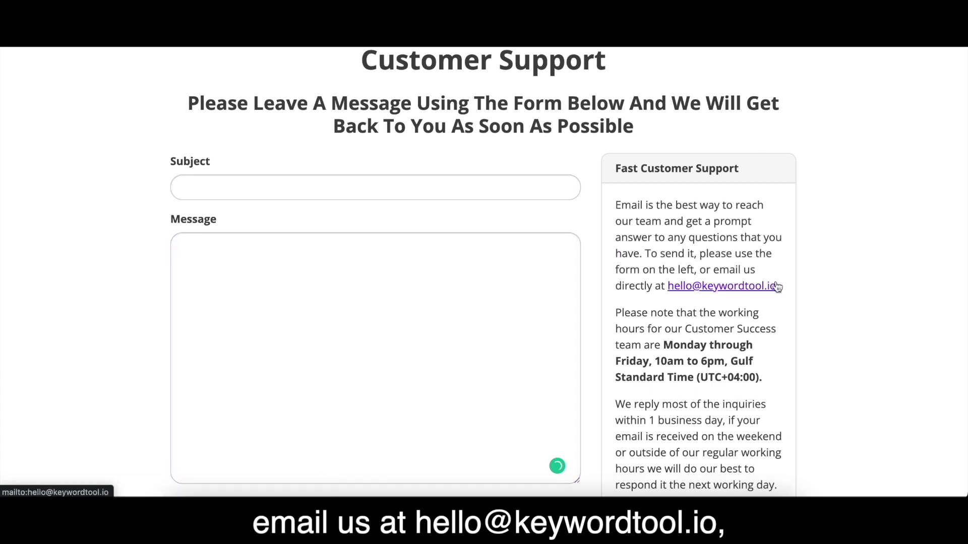
pyautogui.moveTo(784, 286); pyautogui.dragTo(664, 287)
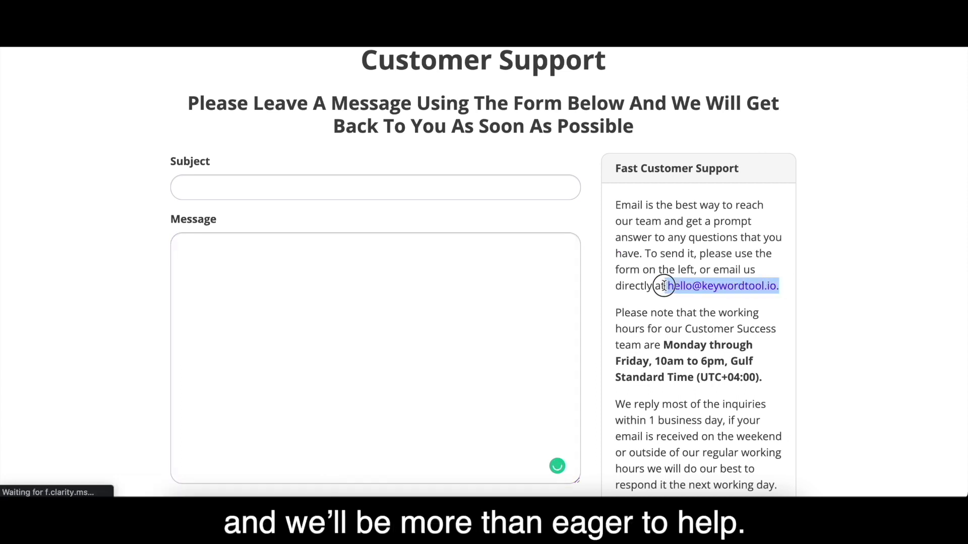
pyautogui.click(662, 300)
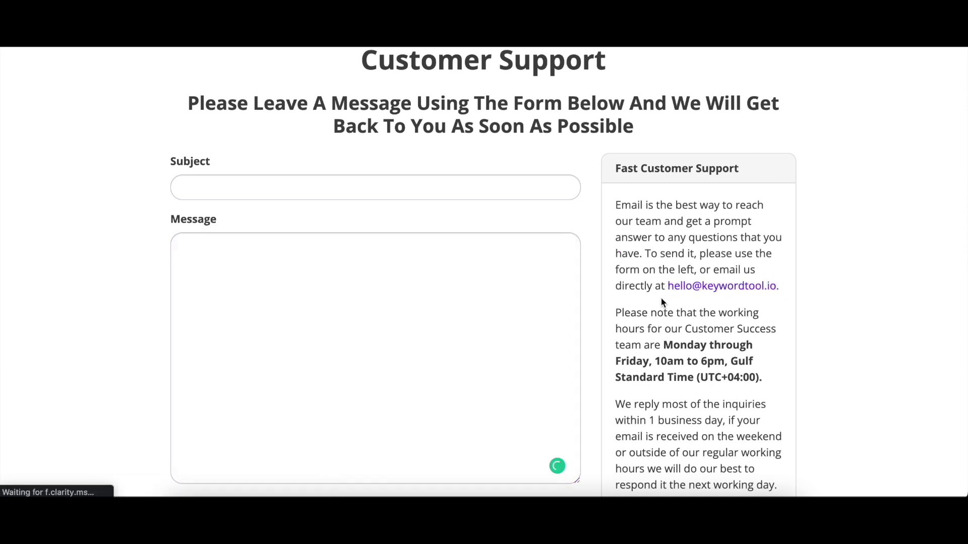
pyautogui.scroll(-3, 660, 301)
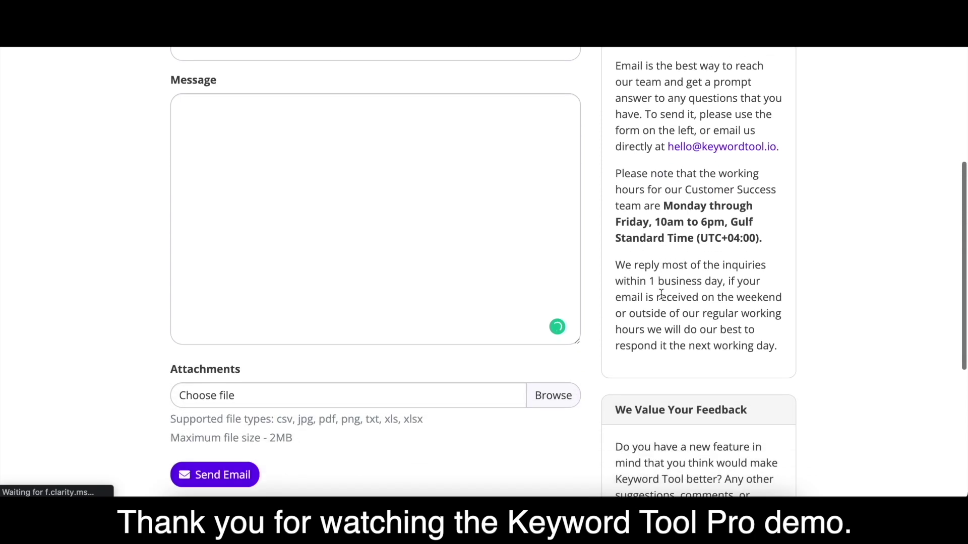